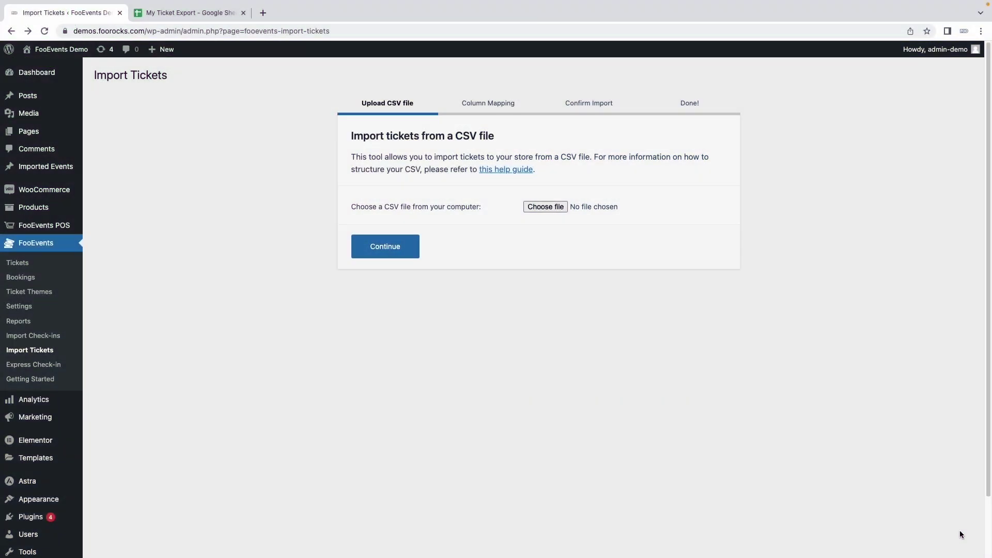
pyautogui.click(192, 12)
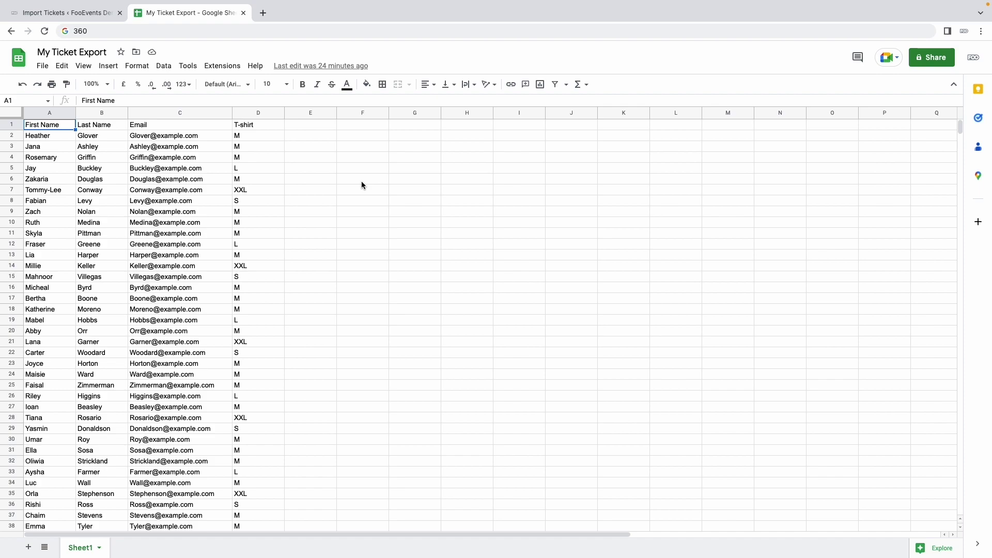
pyautogui.click(69, 13)
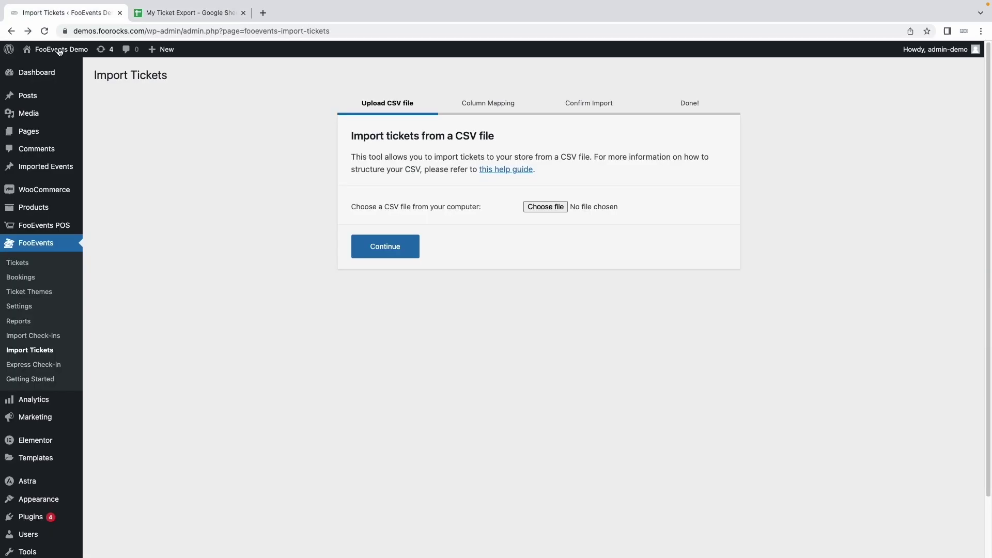
pyautogui.click(16, 262)
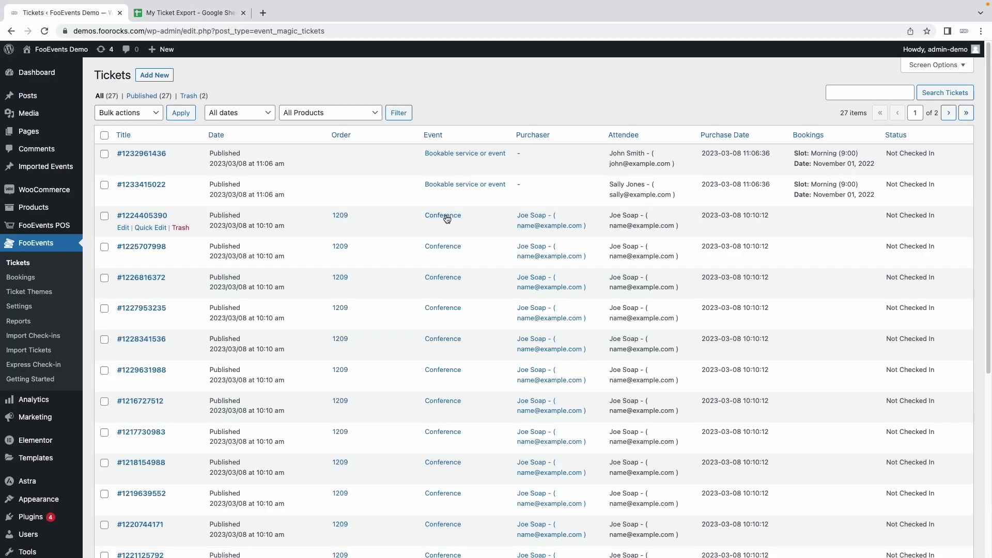
pyautogui.click(141, 216)
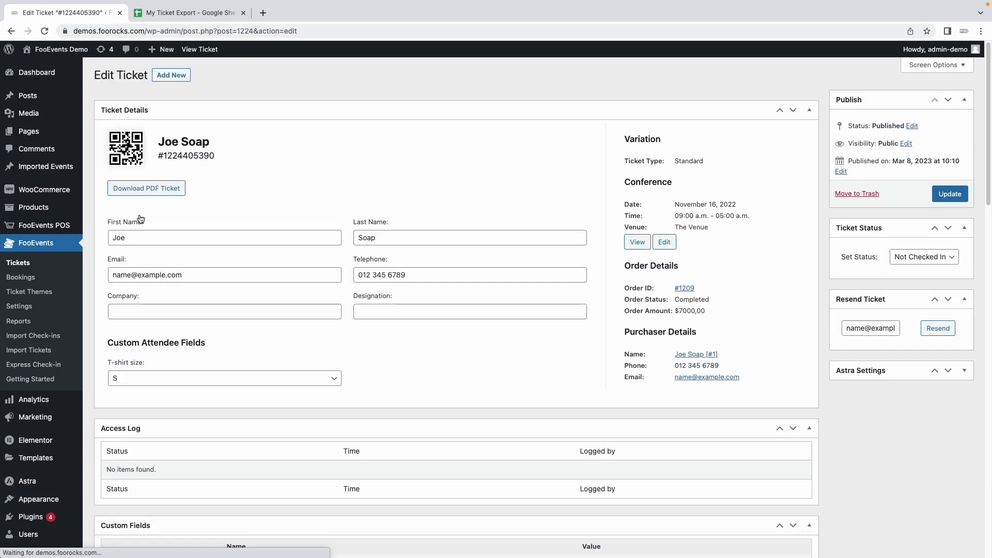
pyautogui.scroll(-1, 140, 218)
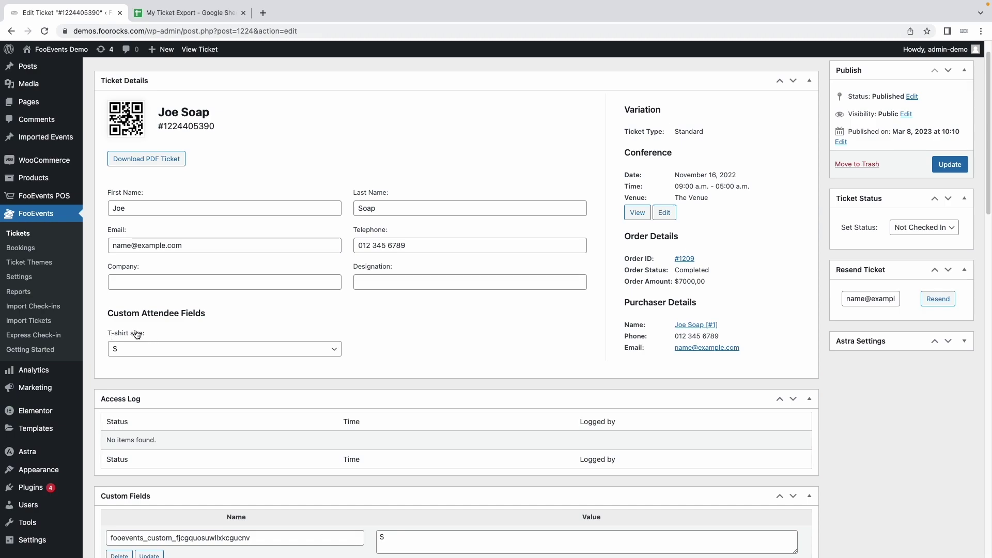
pyautogui.scroll(-3, 137, 335)
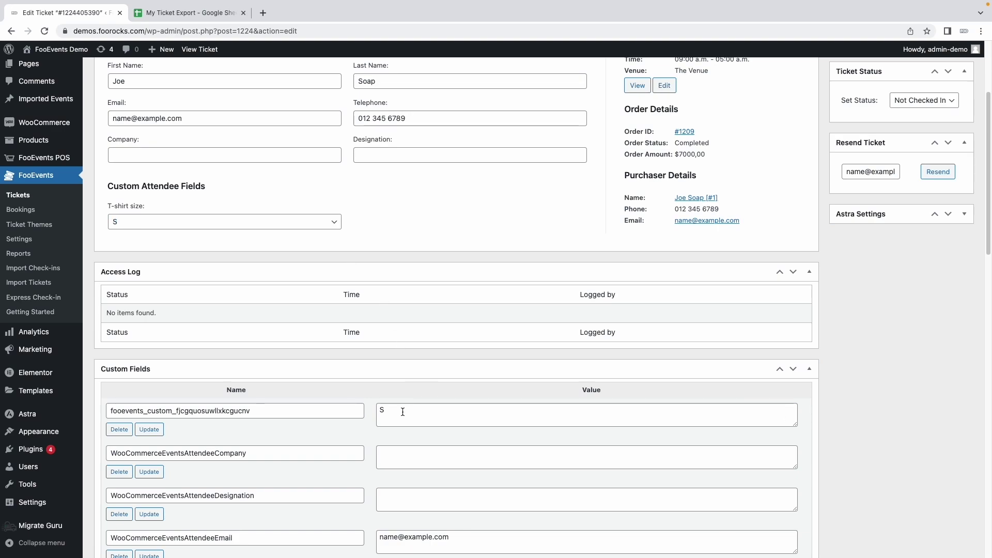
pyautogui.moveTo(364, 411); pyautogui.dragTo(78, 412)
pyautogui.hotkey('ctrl', 'c')
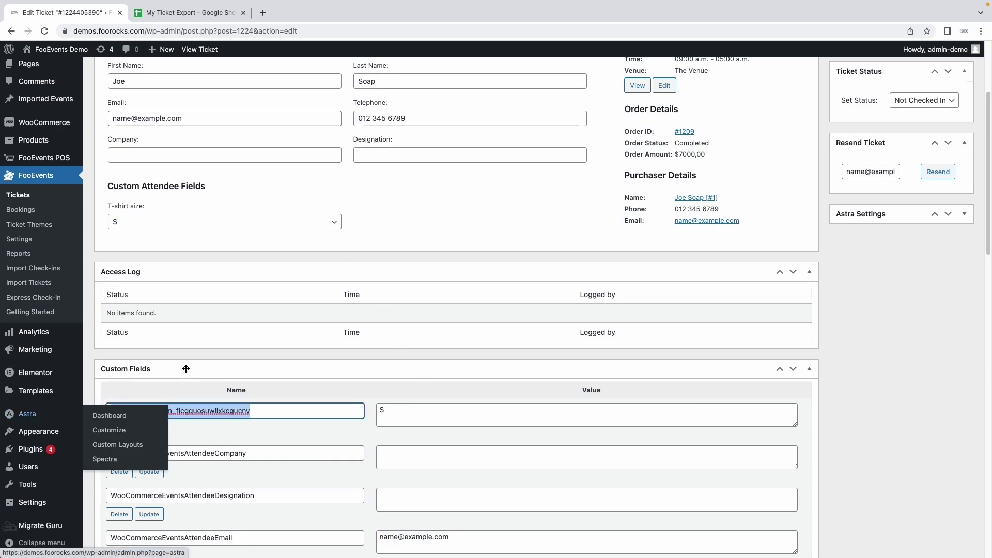
# Replace the D1 header with the pasted fooevents_custom_ field name and note Conference event ID 358.
pyautogui.click(197, 13)
pyautogui.click(248, 125)
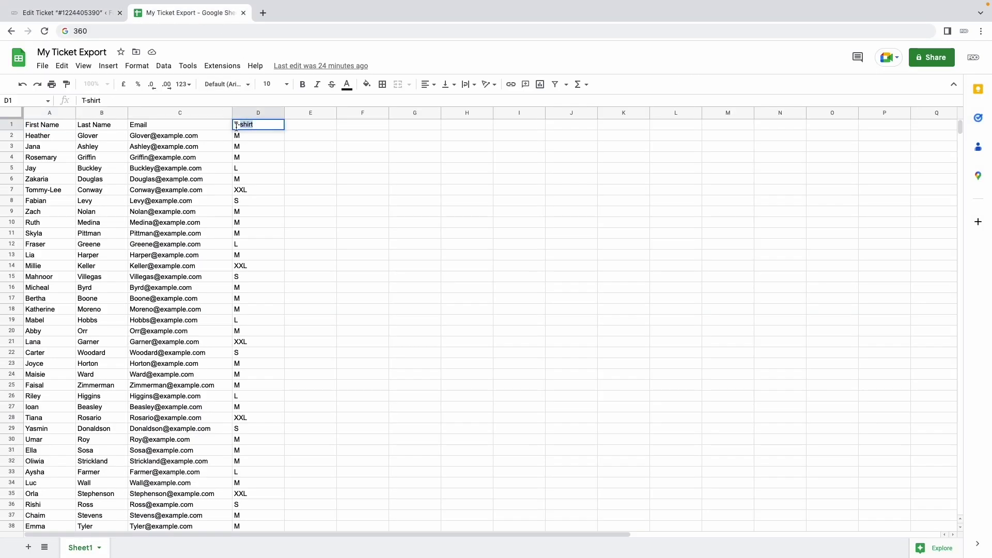
pyautogui.doubleClick(248, 126)
pyautogui.hotkey('ctrl', 'a')
pyautogui.hotkey('ctrl', 'v')
pyautogui.click(334, 139)
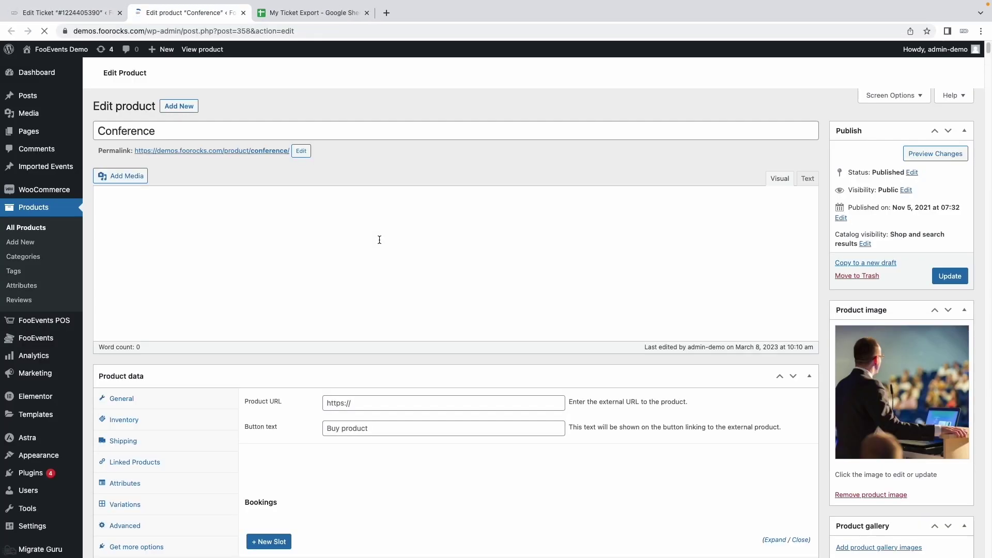
pyautogui.doubleClick(242, 32)
pyautogui.hotkey('ctrl', 'c')
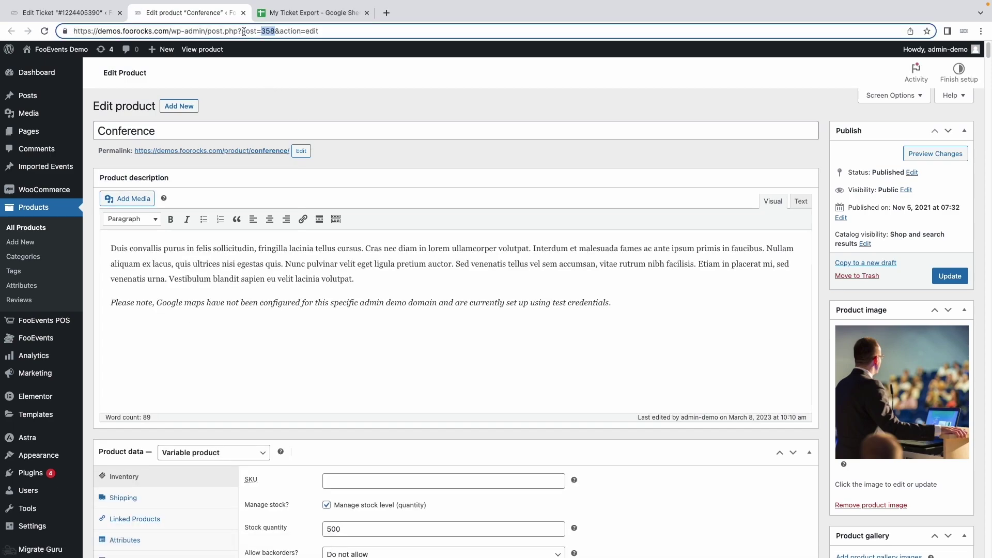
pyautogui.click(293, 15)
# Insert a new column before First Name with the header 'Event ID'.
pyautogui.click(44, 112)
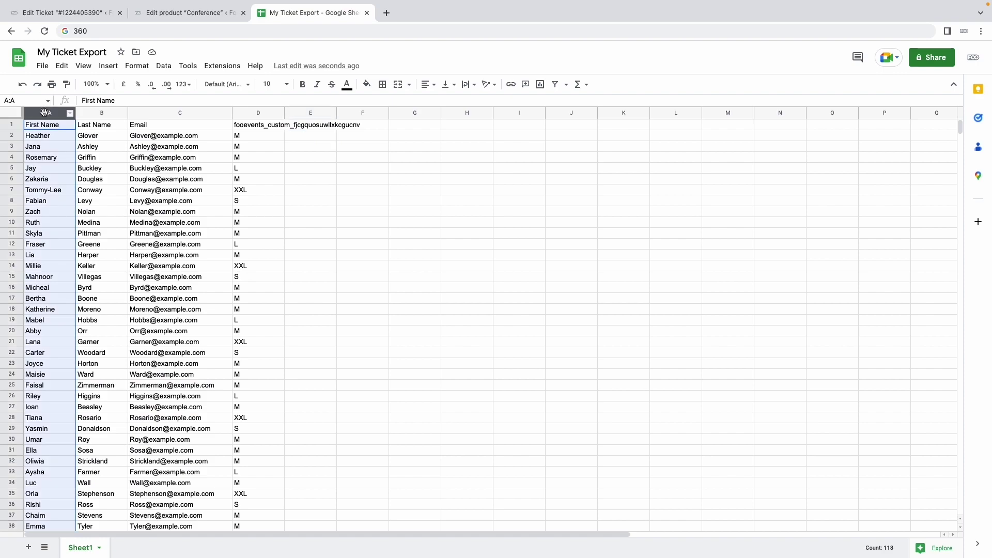
pyautogui.rightClick(44, 112)
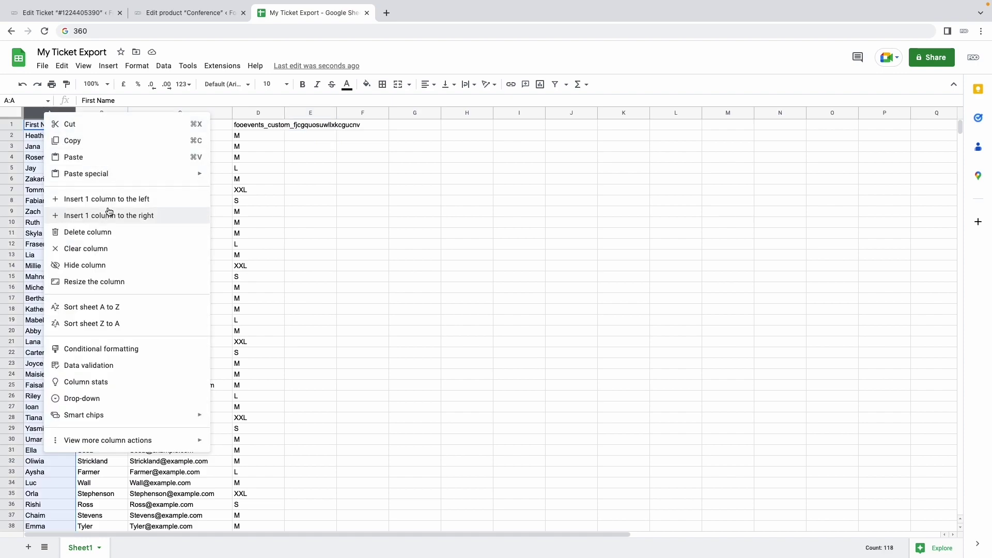
pyautogui.click(108, 199)
pyautogui.click(43, 126)
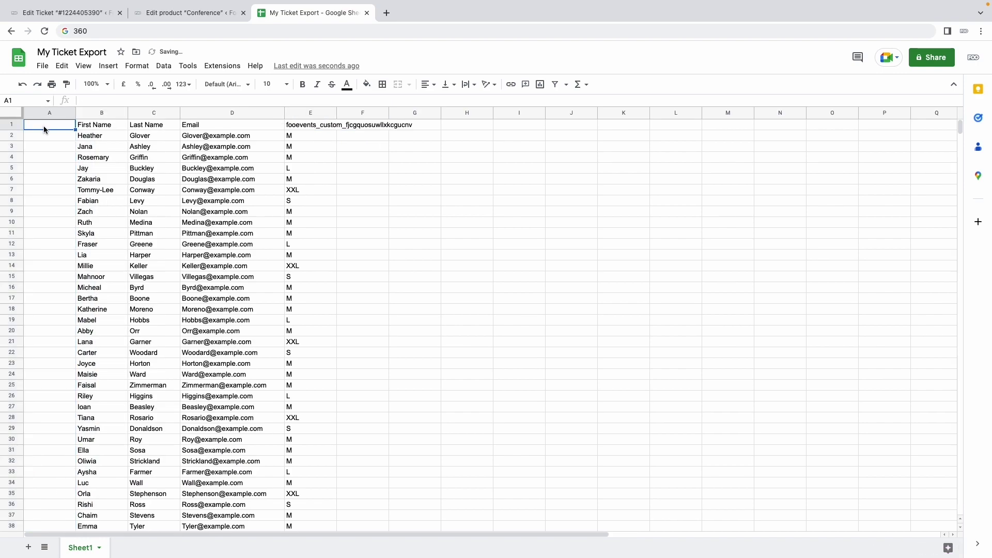
pyautogui.write('Event')
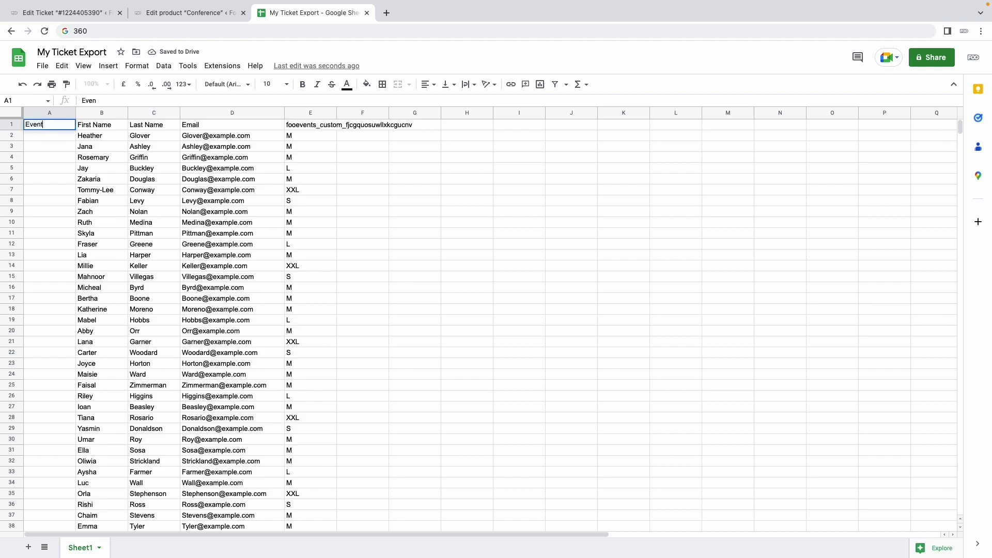
pyautogui.write(' ID')
pyautogui.click(51, 138)
# Fill 358 down the Event ID column for every attendee row.
pyautogui.hotkey('ctrl', 'v')
pyautogui.moveTo(75, 140); pyautogui.dragTo(64, 329)
pyautogui.click(150, 362)
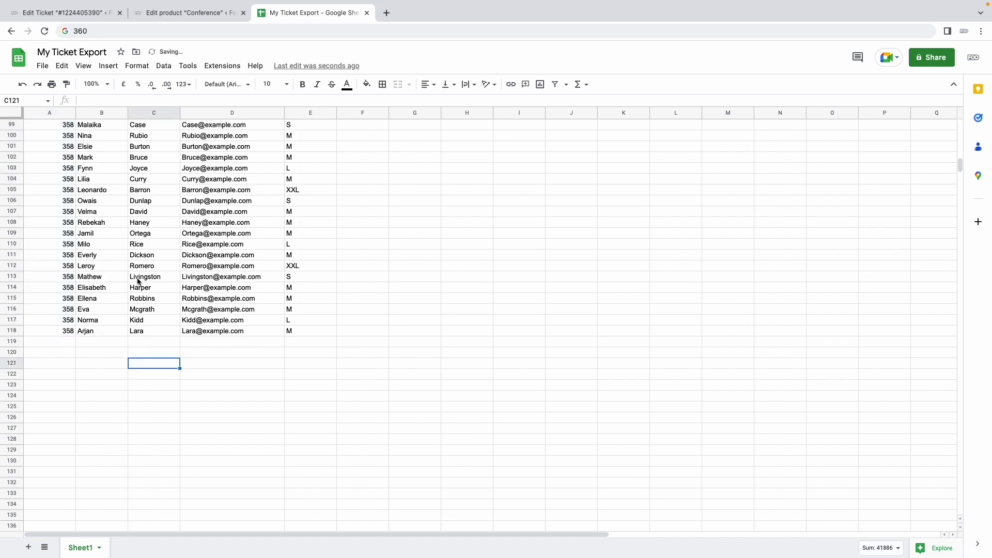
pyautogui.scroll(20, 132, 260)
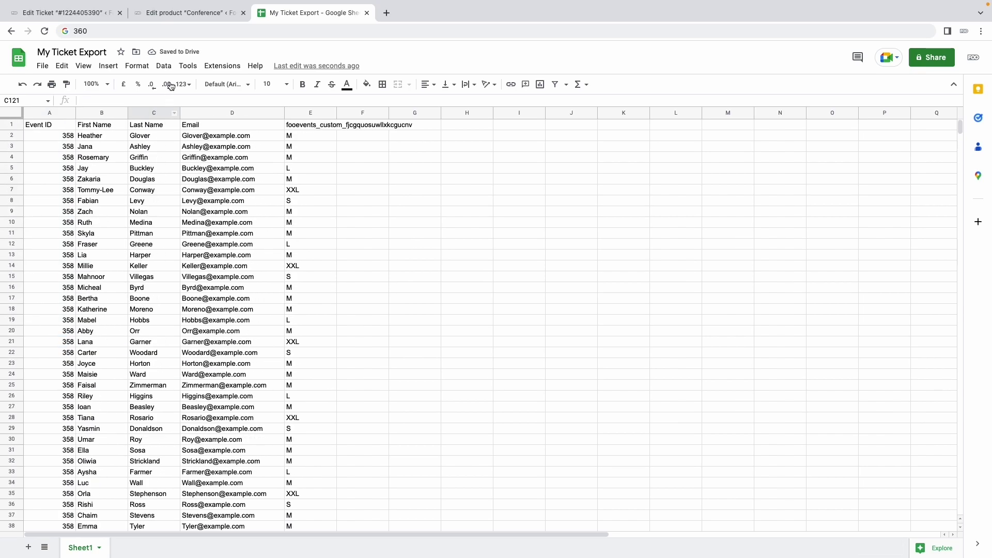
pyautogui.click(182, 14)
# Read the Conference variation IDs: #362 VIP, #359 Delegate, #360 Standard, #361 Student.
pyautogui.scroll(-4, 205, 237)
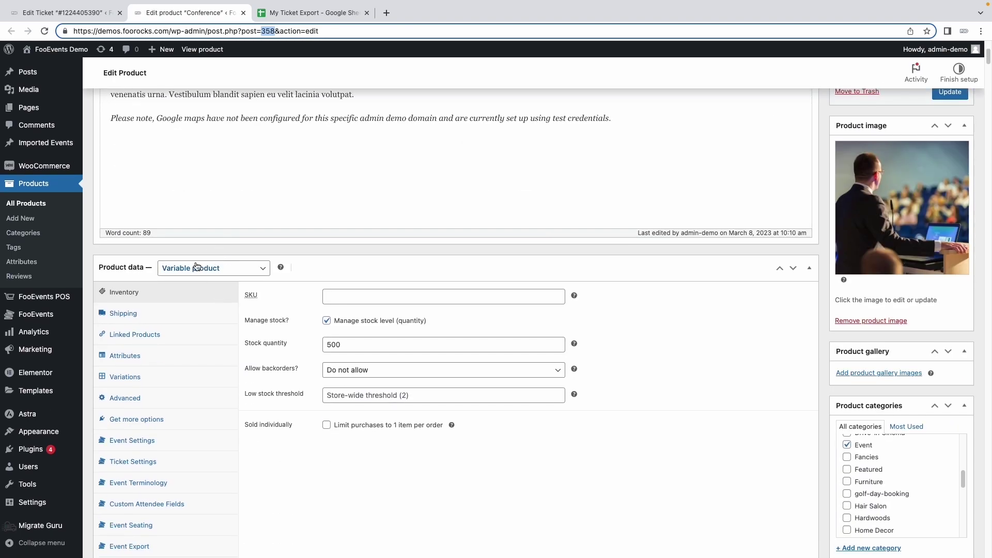
pyautogui.click(176, 381)
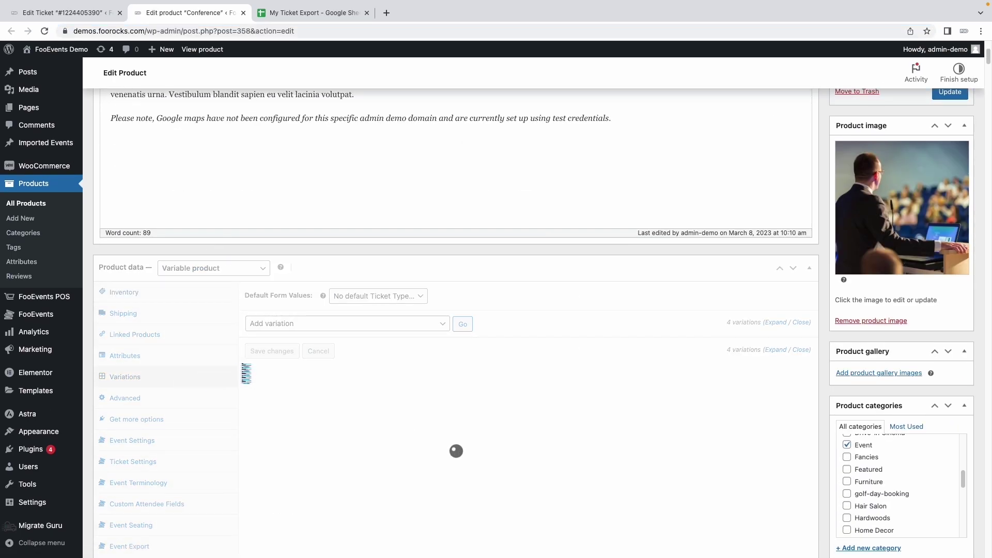
pyautogui.scroll(-2, 332, 355)
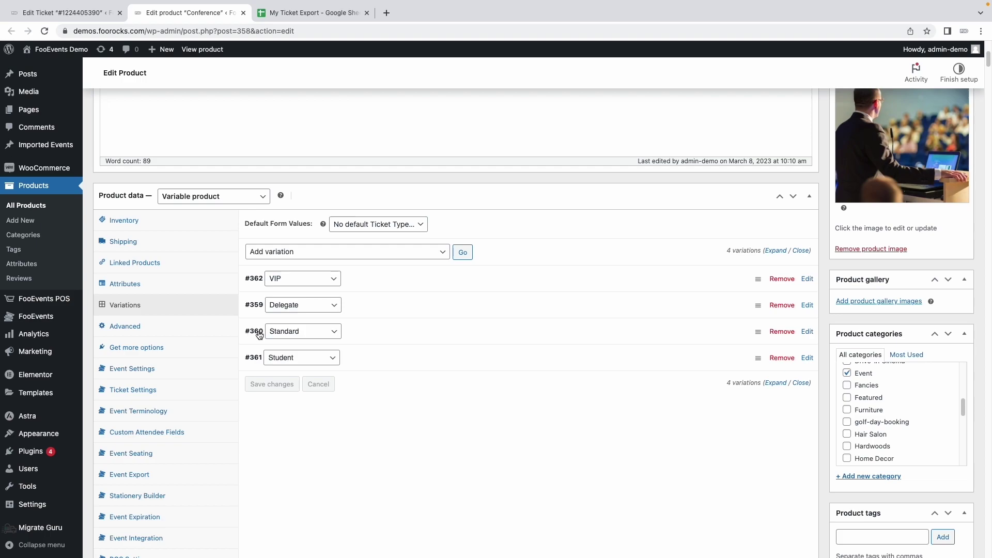
# Add an empty column after Event ID with the header 'Variation ID'.
pyautogui.click(310, 12)
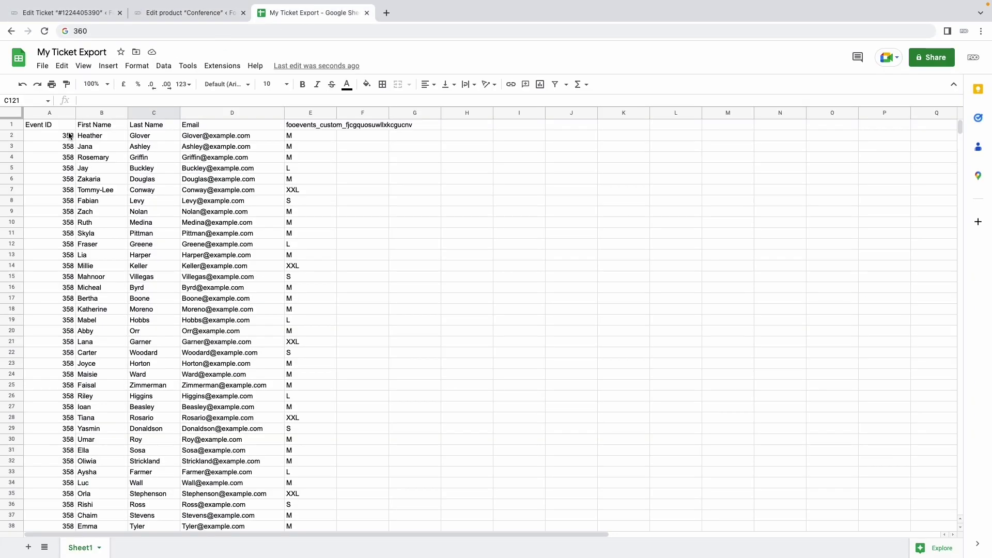
pyautogui.click(49, 112)
pyautogui.rightClick(50, 112)
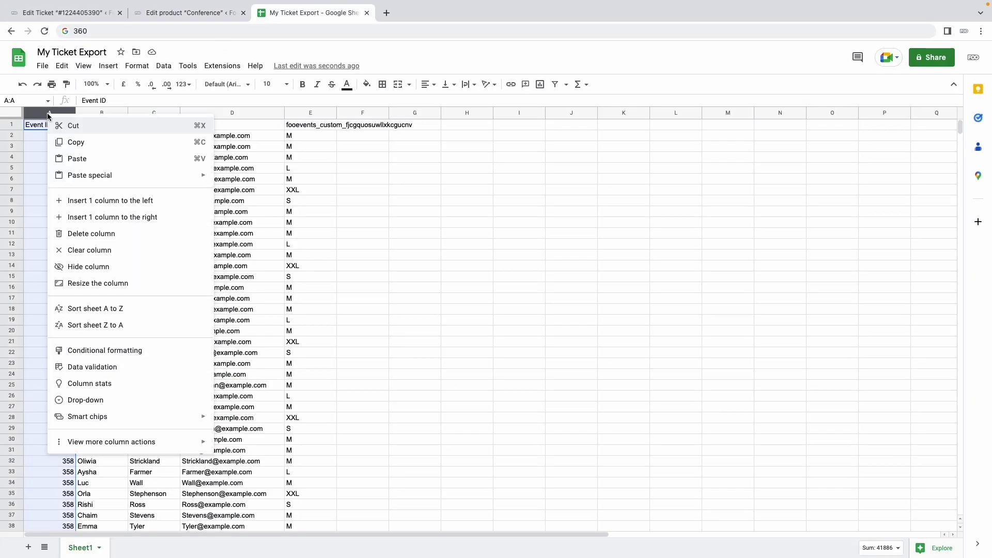
pyautogui.click(109, 217)
pyautogui.click(95, 126)
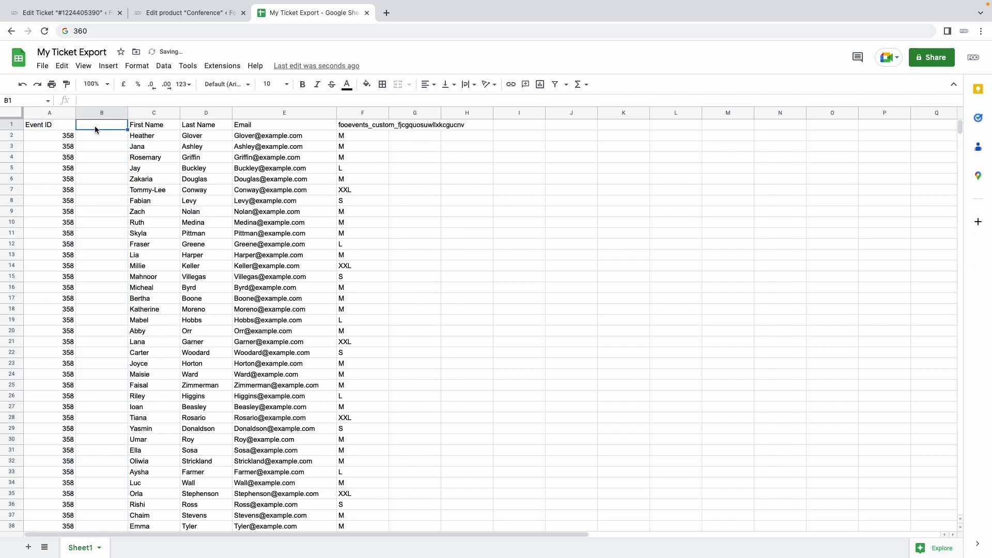
pyautogui.write('Variation ID')
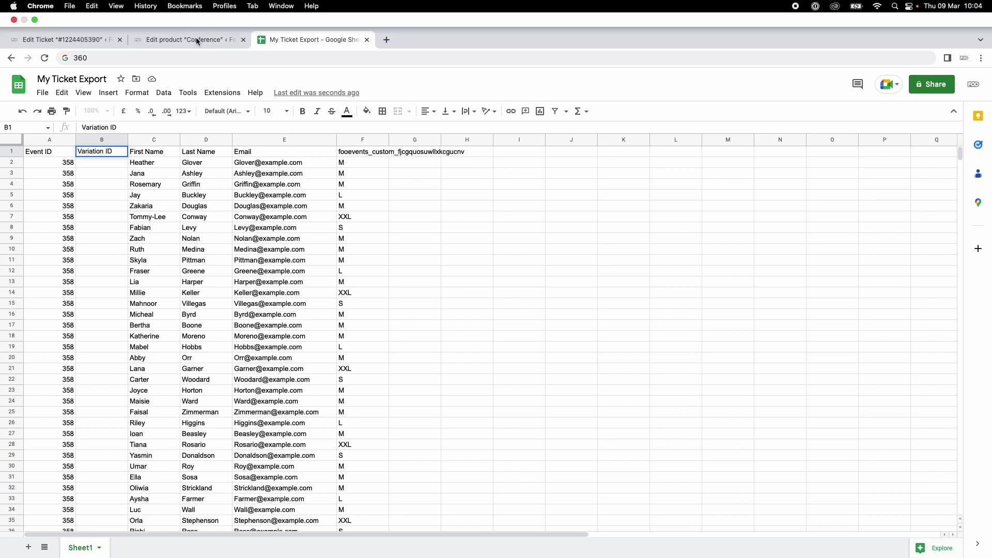
# Recheck the Standard variation ID and fill 360 from B2 down to B118.
pyautogui.click(198, 12)
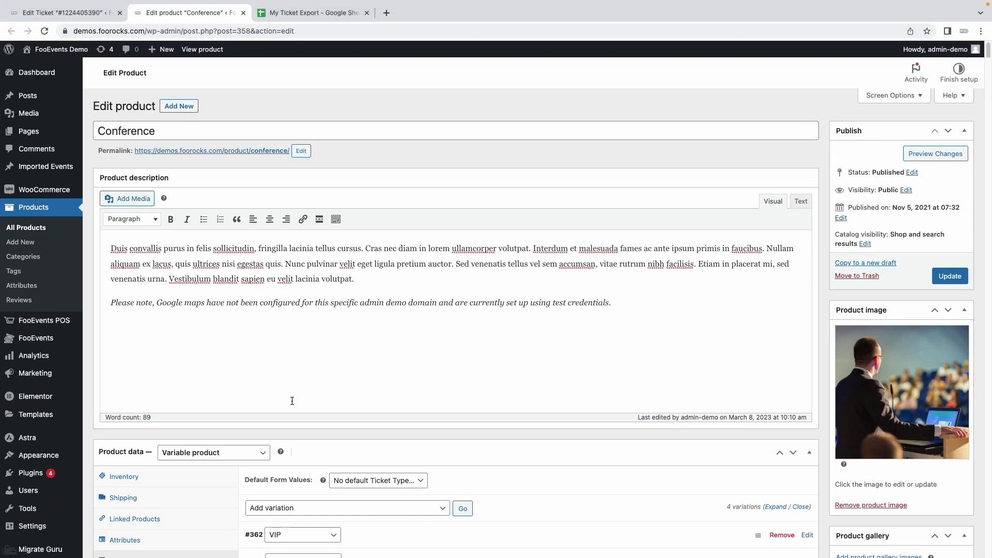
pyautogui.scroll(-2, 332, 335)
pyautogui.scroll(-2, 332, 335)
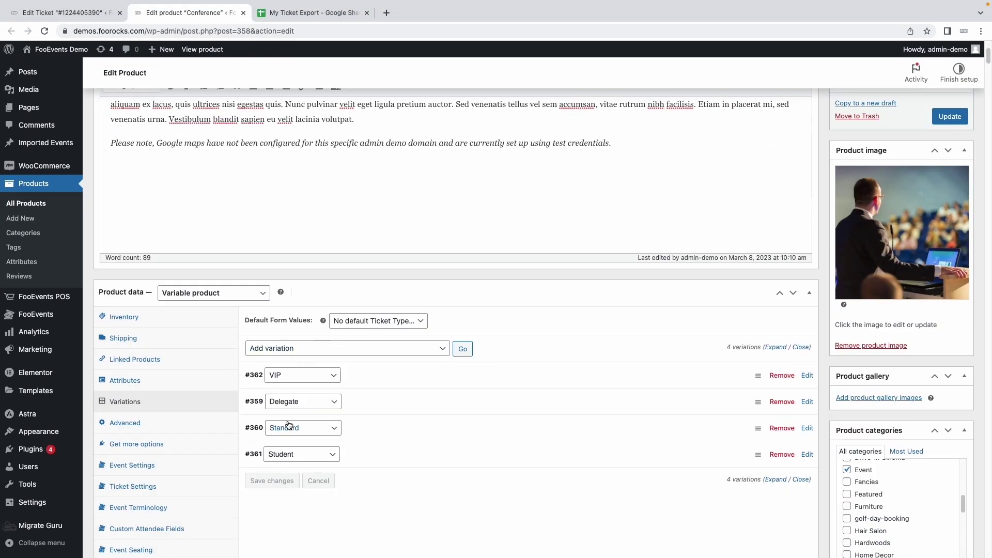
pyautogui.click(318, 14)
pyautogui.click(115, 135)
pyautogui.write('360')
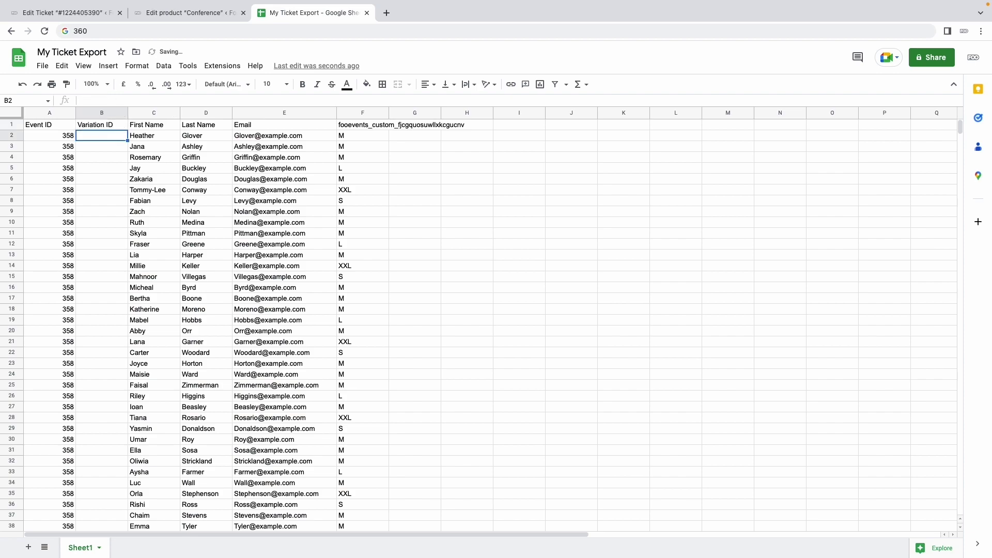
pyautogui.press('Tab')
pyautogui.click(122, 135)
pyautogui.moveTo(127, 140); pyautogui.dragTo(124, 356)
pyautogui.scroll(20, 212, 257)
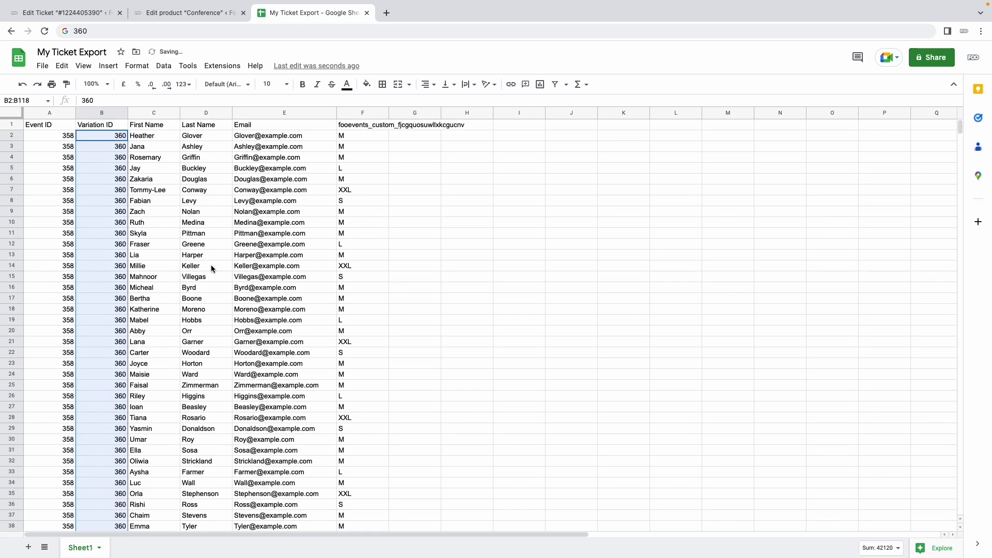
# Confirm the VIP variation ID, then set B2, B3 and B4 to 362.
pyautogui.click(194, 162)
pyautogui.click(201, 16)
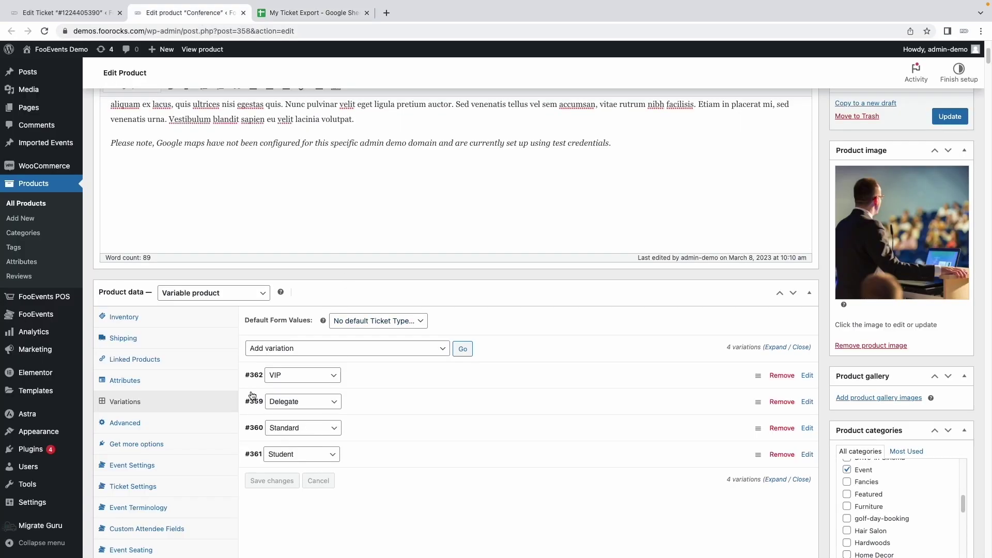
pyautogui.click(310, 13)
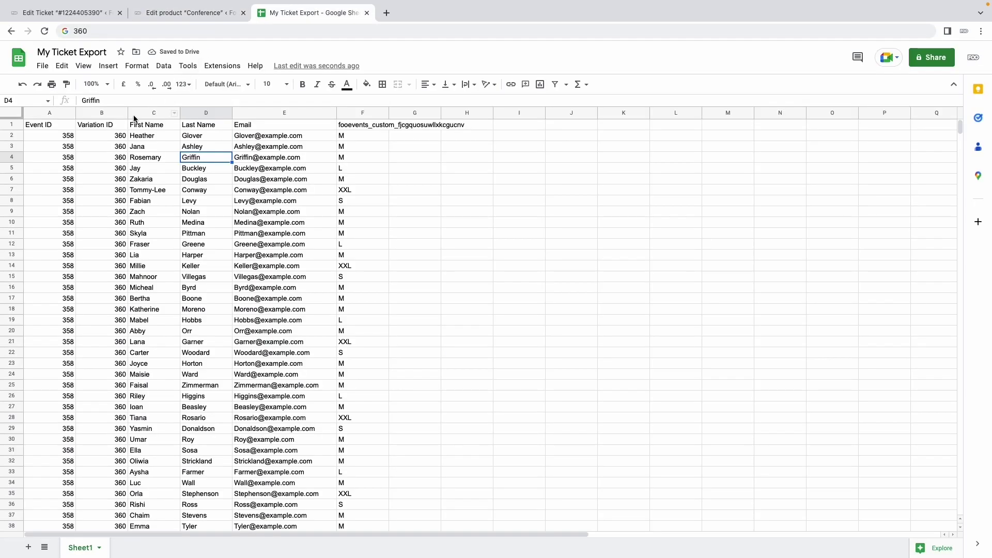
pyautogui.click(107, 135)
pyautogui.write('362')
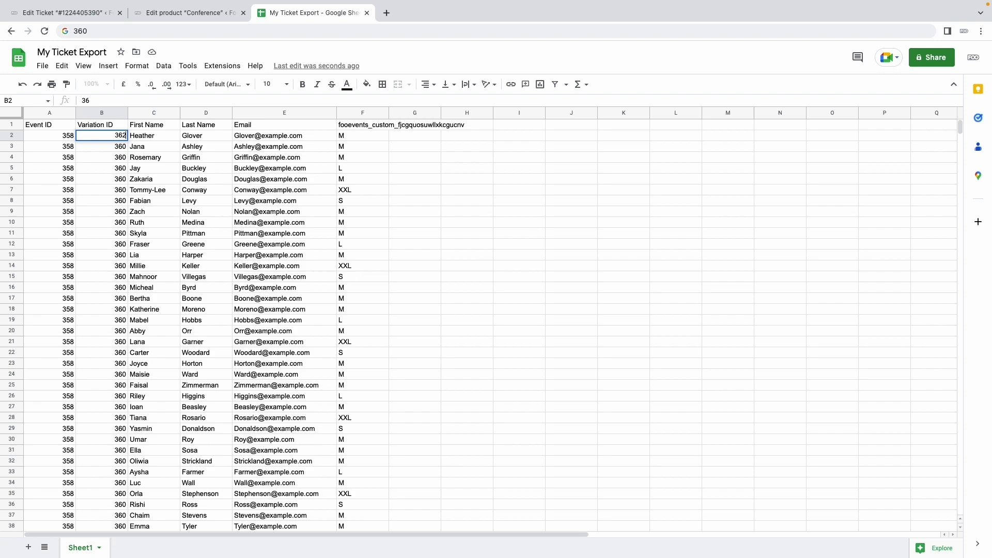
pyautogui.press('Return')
pyautogui.write('362')
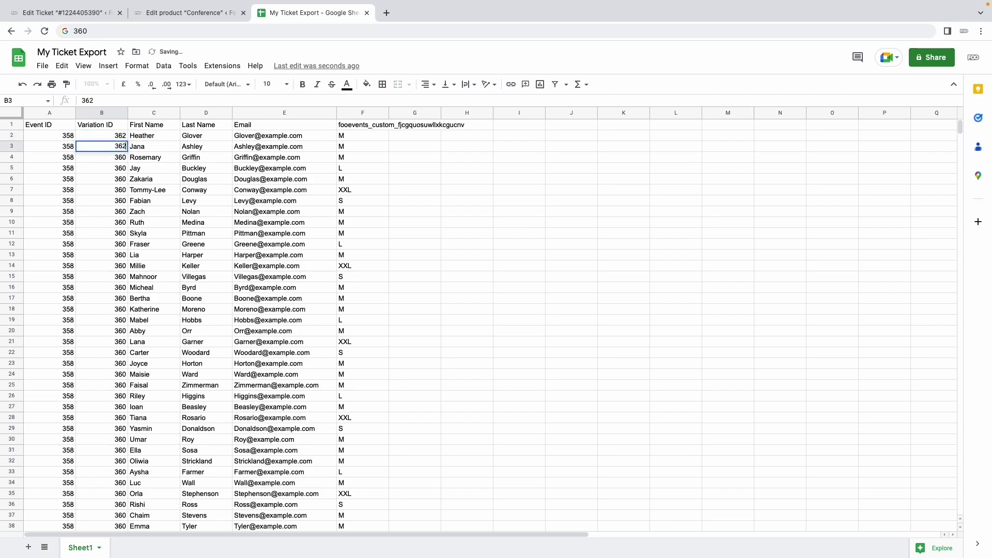
pyautogui.press('Return')
pyautogui.write('362')
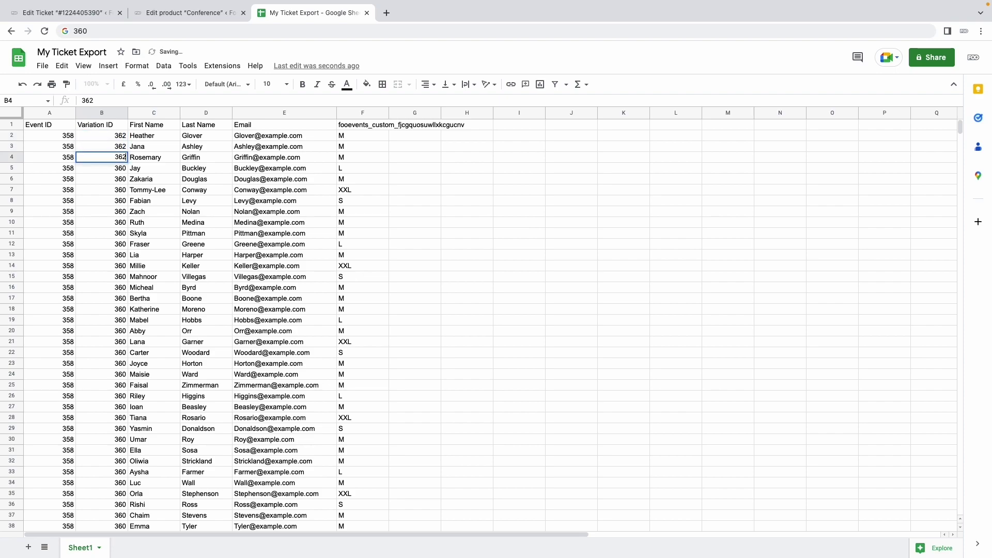
pyautogui.click(183, 138)
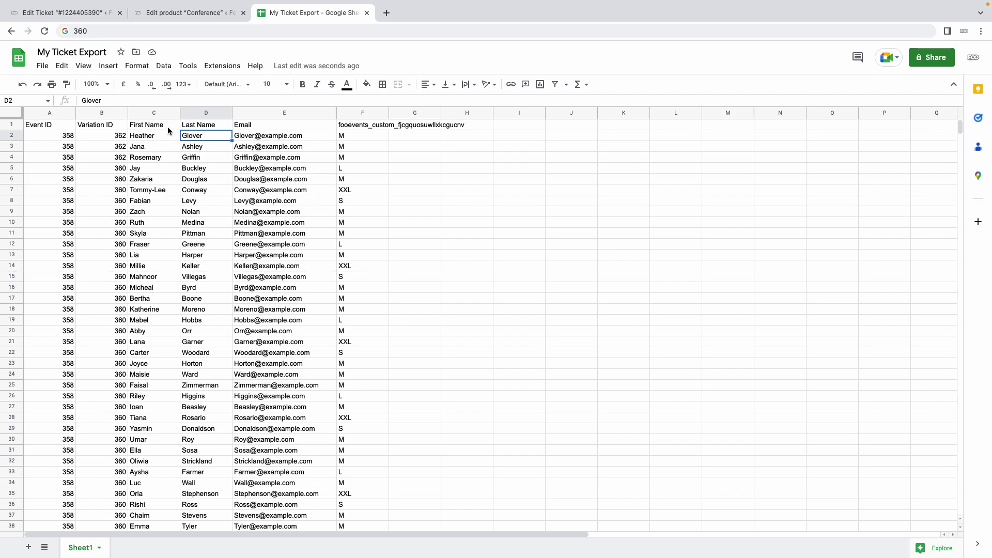
# Prefix the C1, D1 and E1 headers with 'Attendee ' for First Name, Last Name and Email.
pyautogui.click(158, 127)
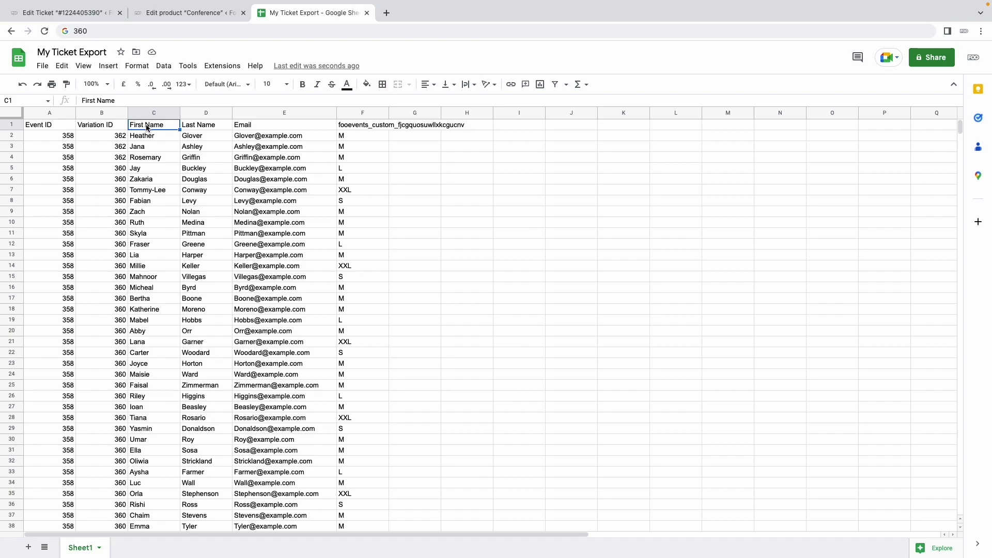
pyautogui.doubleClick(136, 125)
pyautogui.write('Attendeee')
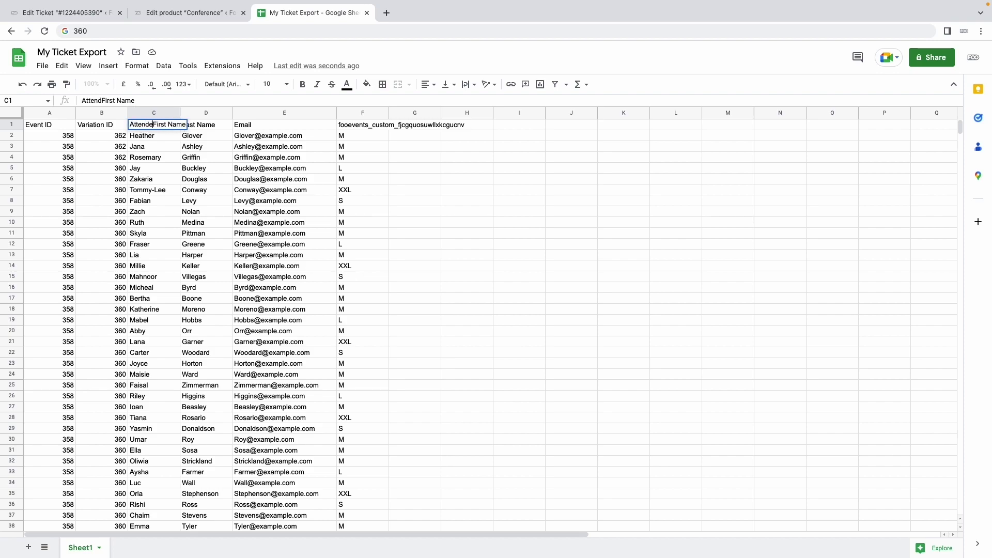
pyautogui.press('BackSpace')
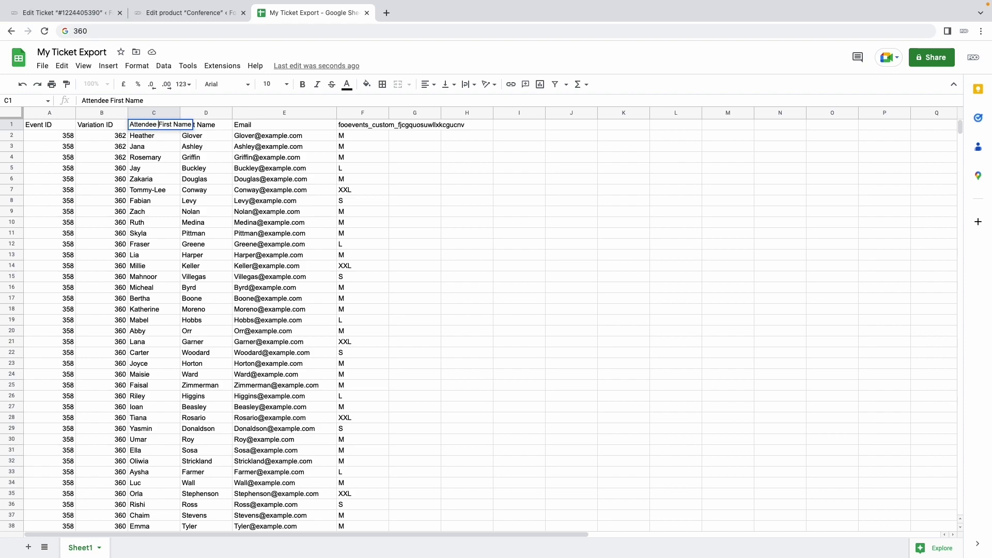
pyautogui.click(210, 124)
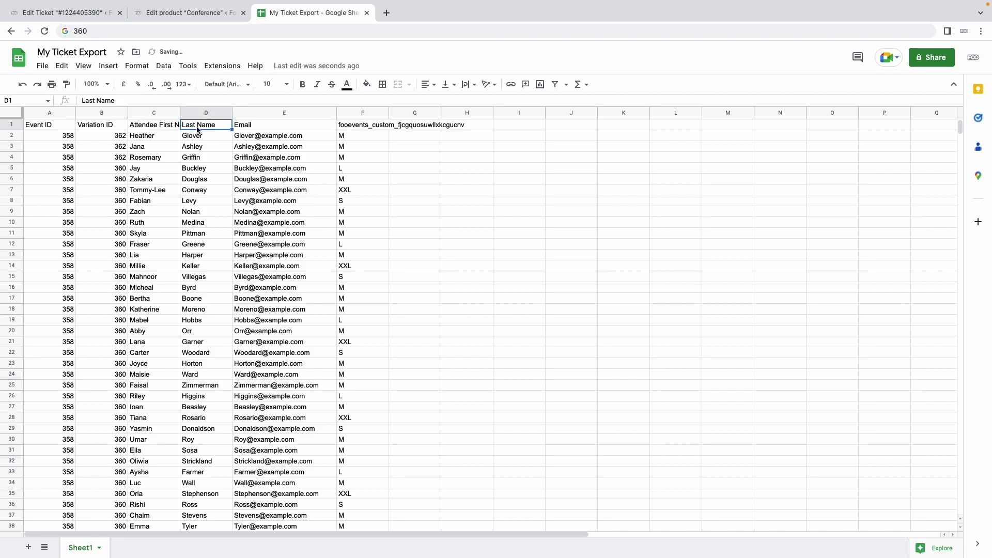
pyautogui.doubleClick(183, 125)
pyautogui.write('Attendee')
pyautogui.doubleClick(247, 125)
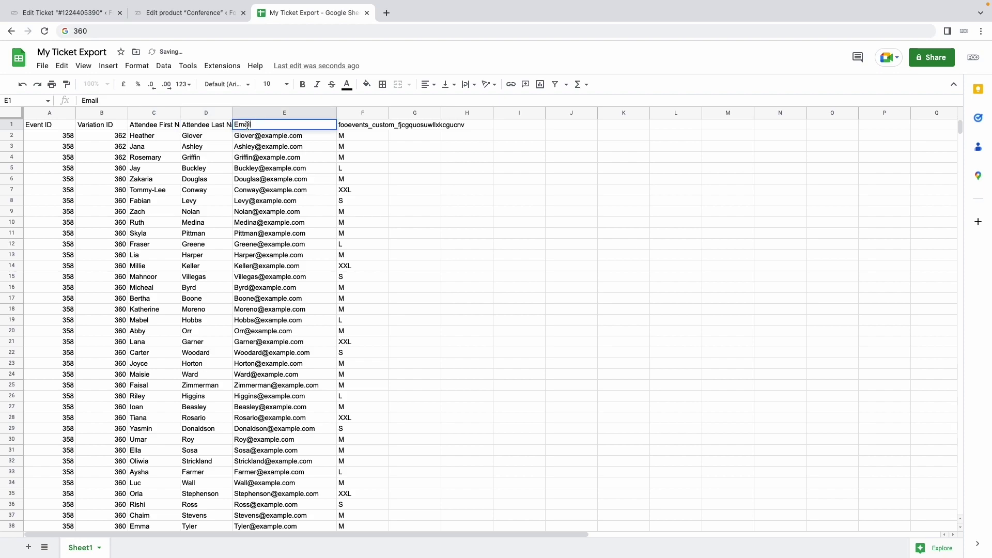
pyautogui.click(235, 125)
pyautogui.write('Attendee')
pyautogui.press('Return')
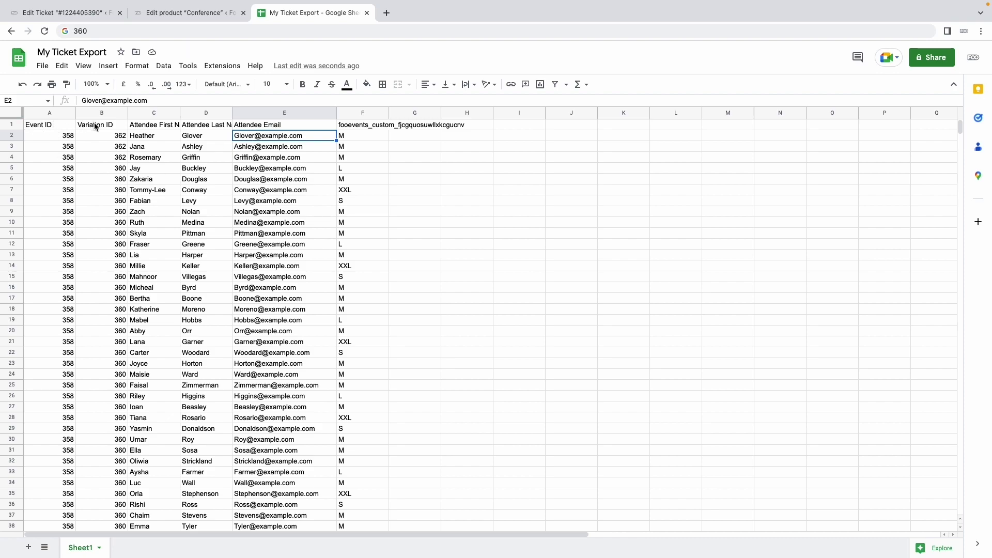
pyautogui.click(117, 138)
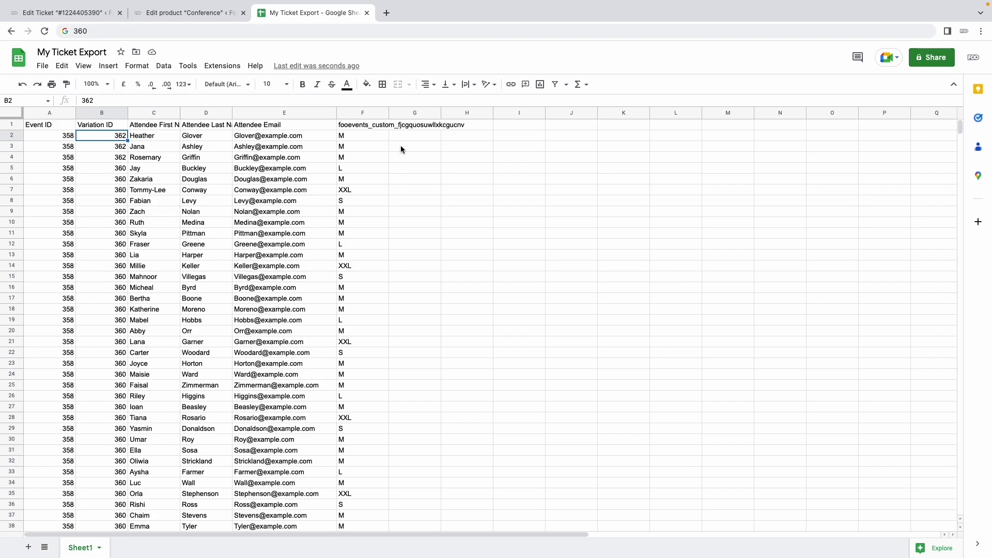
# Export My Ticket Export as Comma-separated values (.csv) from the File > Download menu.
pyautogui.click(44, 66)
pyautogui.moveTo(90, 198)
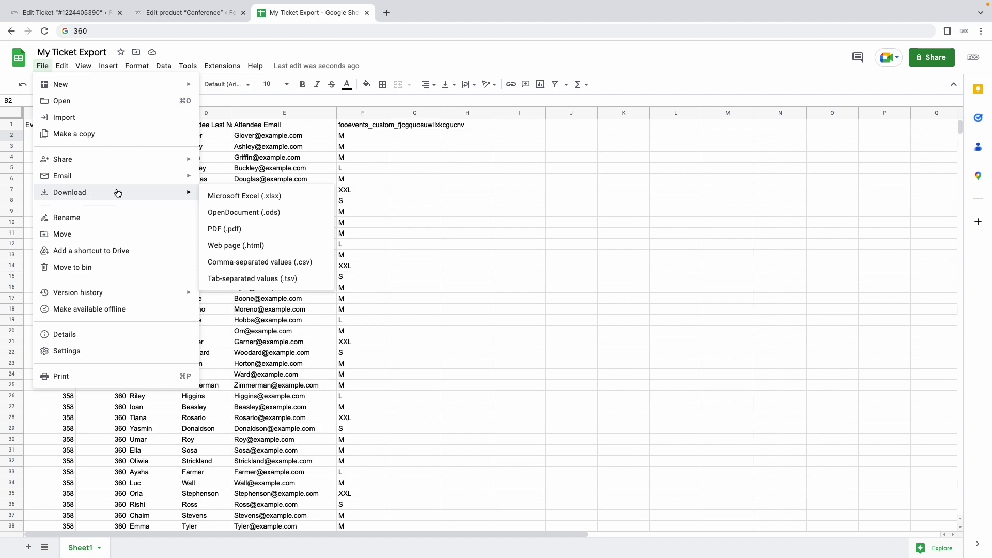
pyautogui.click(276, 262)
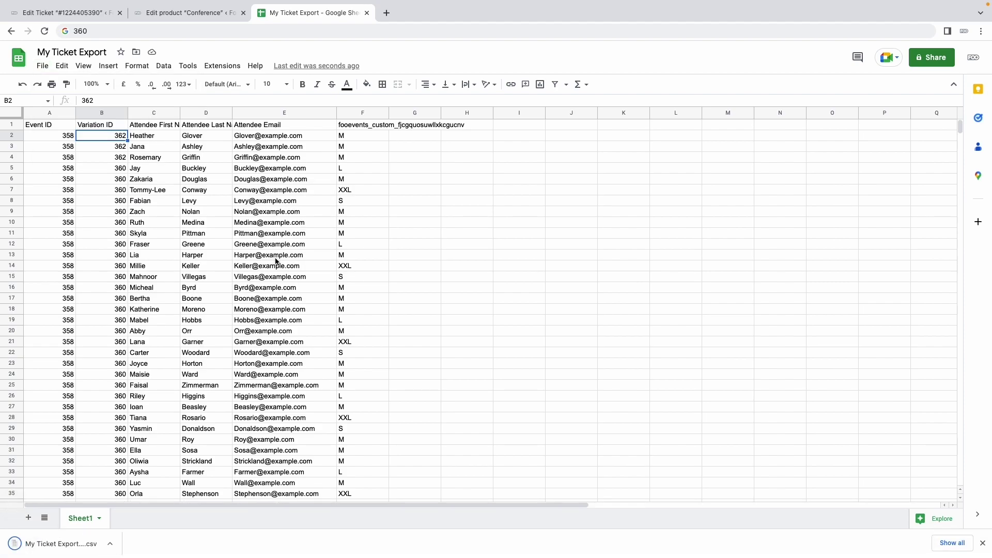
pyautogui.click(117, 10)
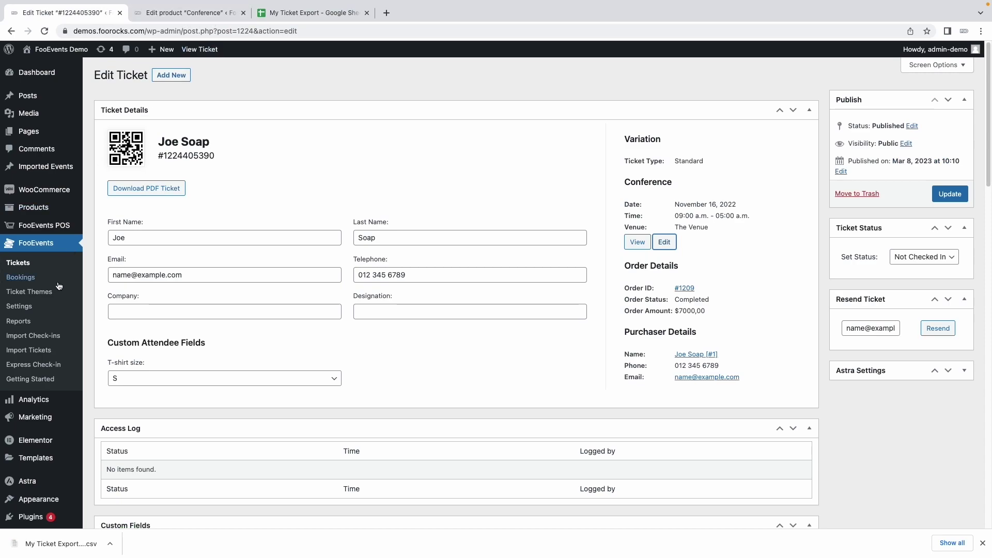
# Upload 'My Ticket Export - Sheet1.csv' in Import Tickets and continue to column mapping.
pyautogui.click(38, 352)
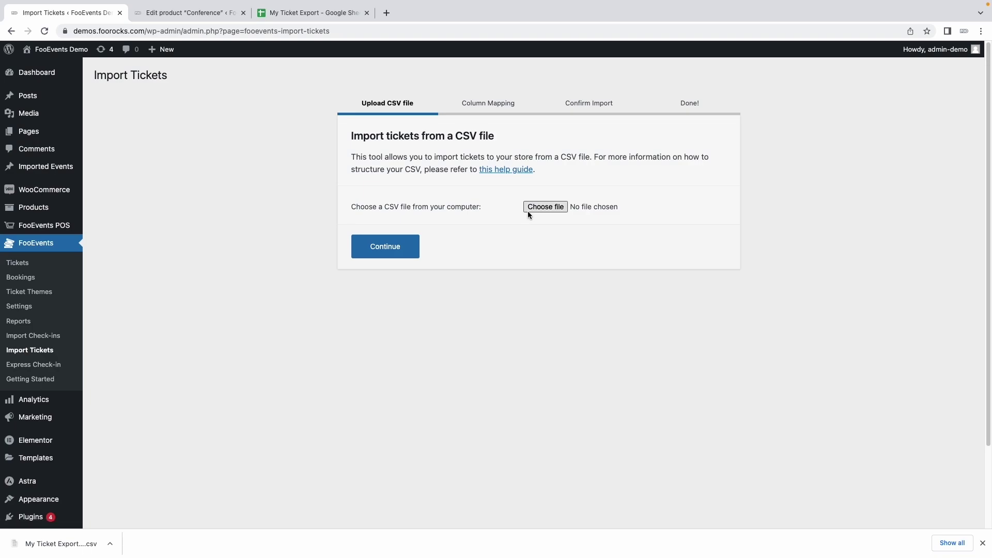
pyautogui.click(541, 208)
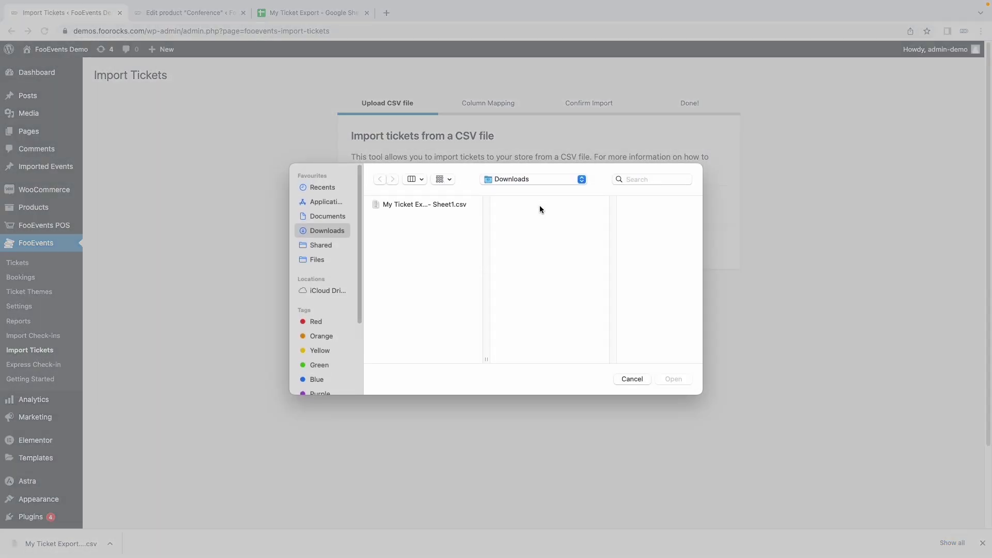
pyautogui.doubleClick(444, 204)
pyautogui.click(387, 249)
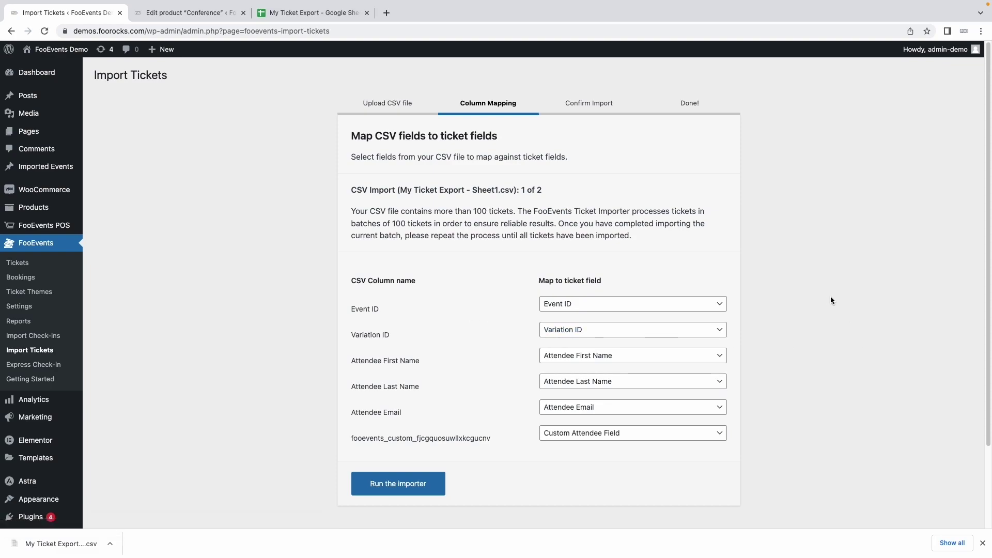
pyautogui.scroll(-1, 828, 298)
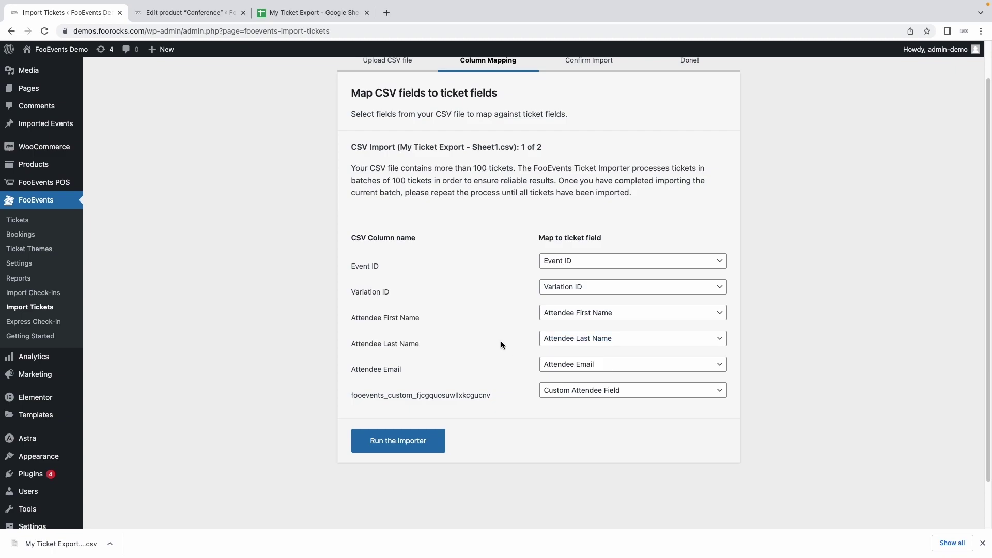
# Run the importer, review the attendee rows, and confirm import batch 1 of 2.
pyautogui.click(416, 447)
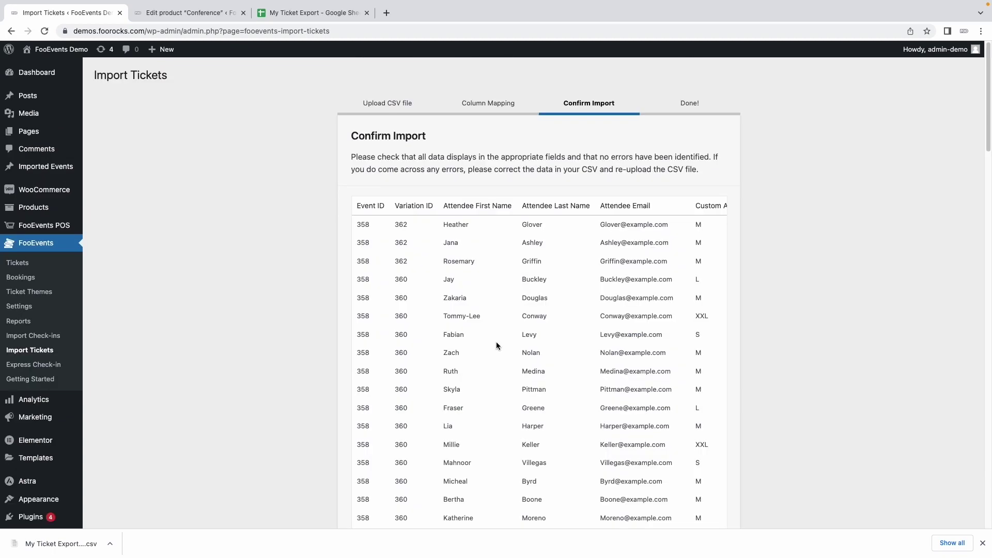
pyautogui.scroll(-1, 496, 342)
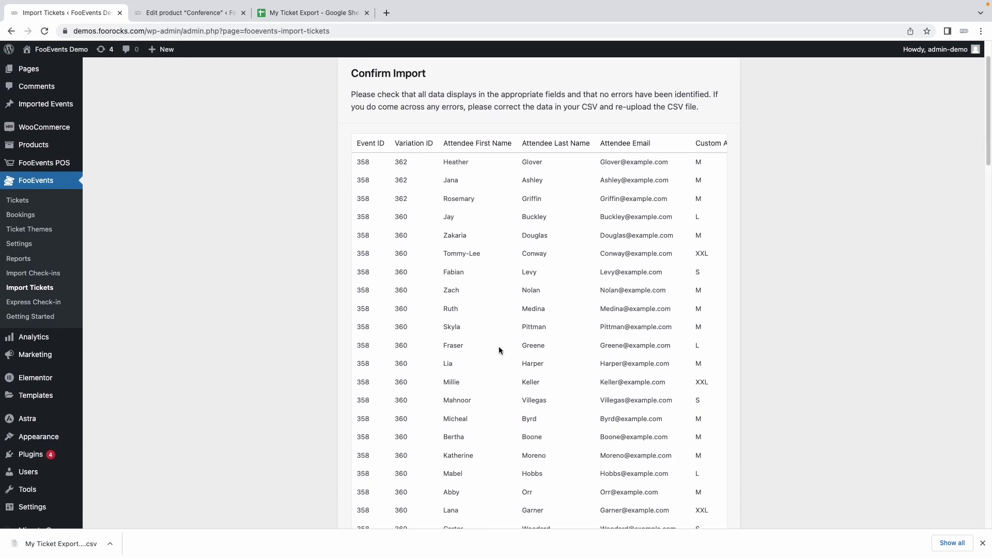
pyautogui.scroll(-20, 499, 350)
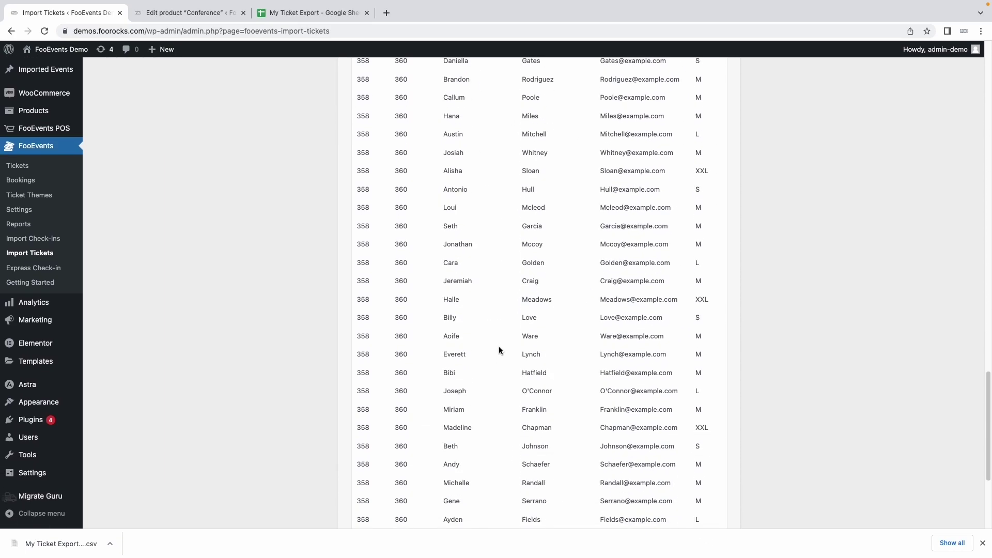
pyautogui.scroll(-5, 499, 351)
pyautogui.hscroll(2, 469, 434)
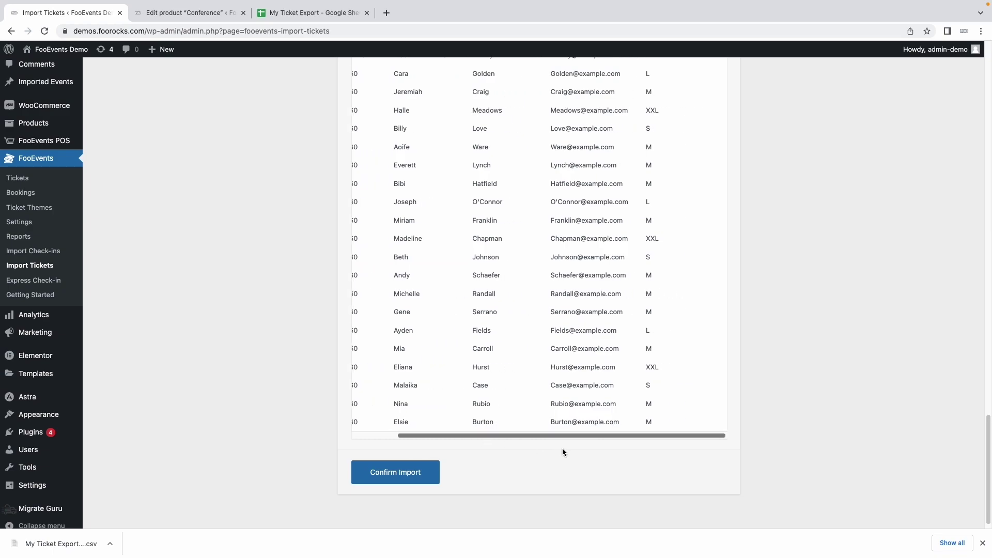
pyautogui.hscroll(-2, 496, 447)
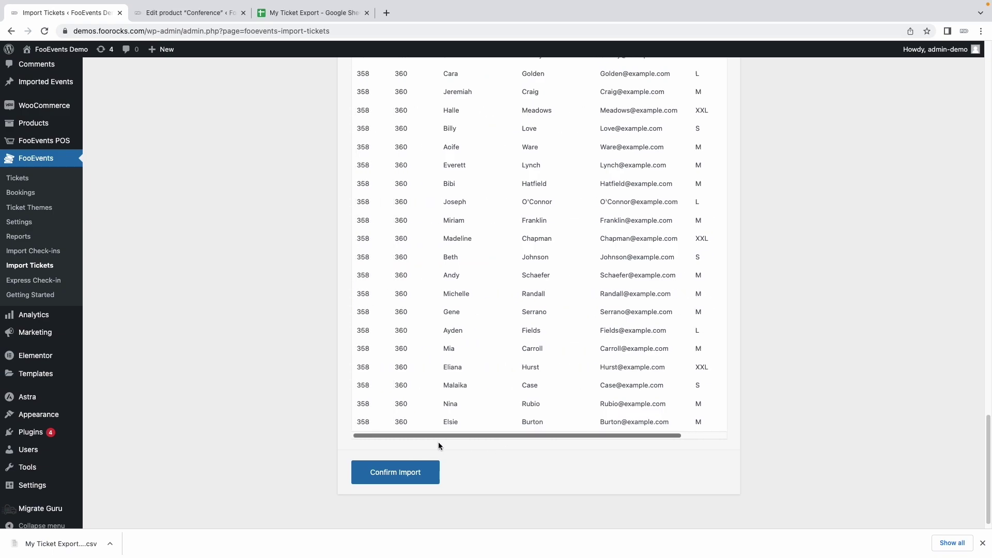
pyautogui.click(391, 479)
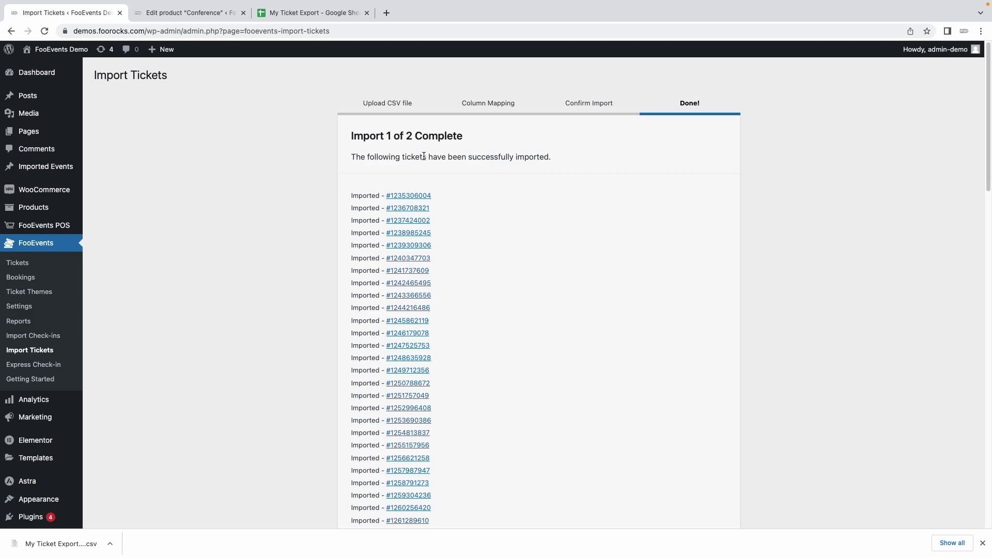
# Confirm 100 tickets were imported and verify the export sheet ends at row 118.
pyautogui.scroll(-20, 462, 267)
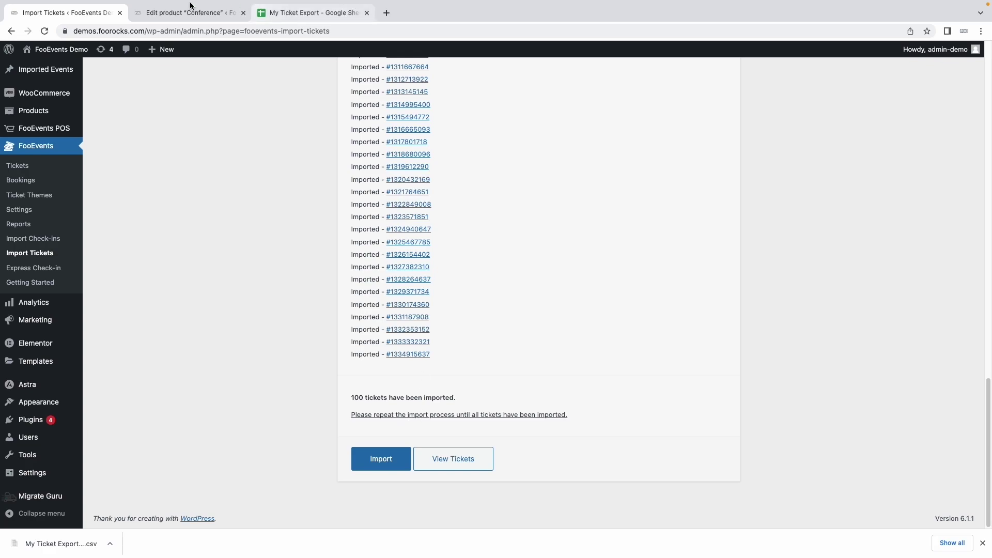
pyautogui.click(310, 12)
pyautogui.scroll(-15, 274, 274)
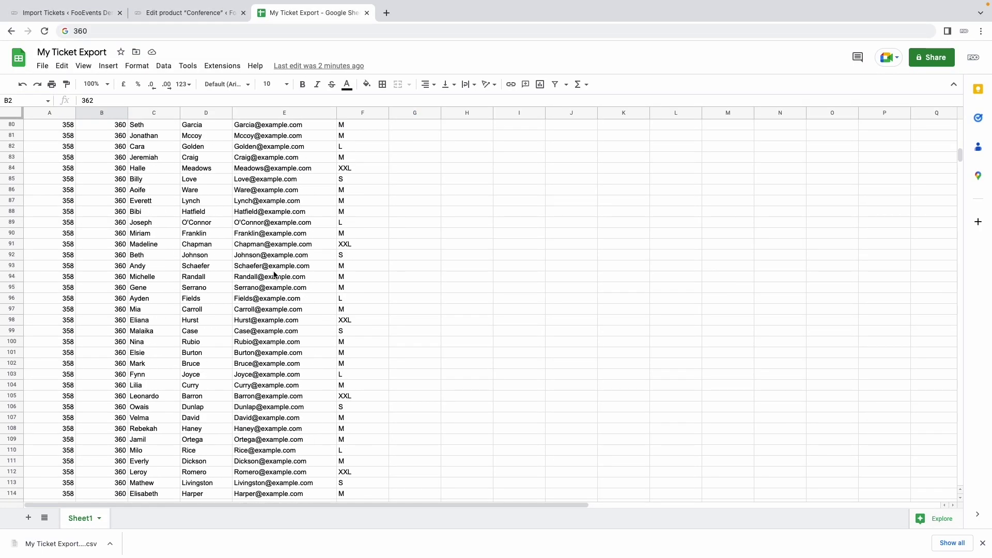
pyautogui.scroll(-5, 274, 275)
pyautogui.moveTo(274, 275)
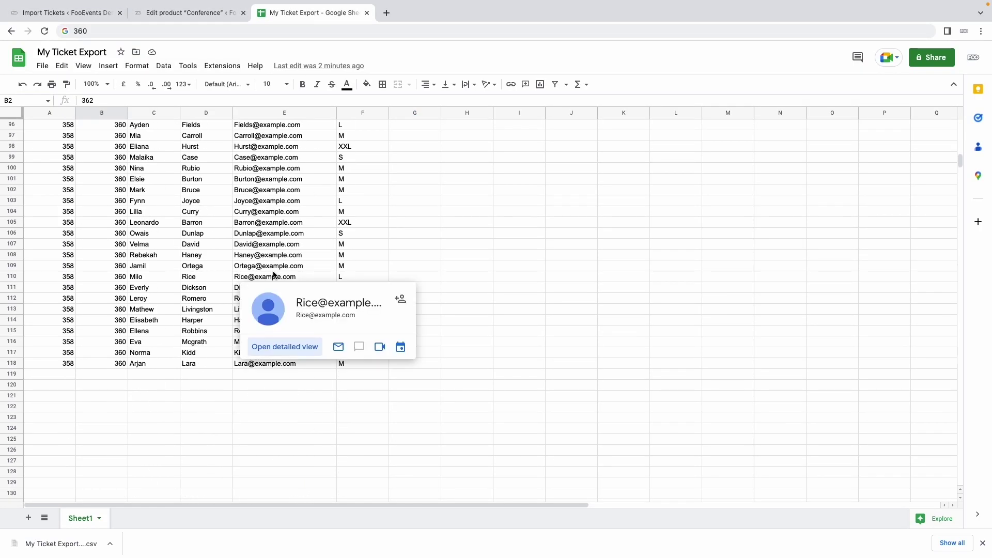
pyautogui.click(31, 12)
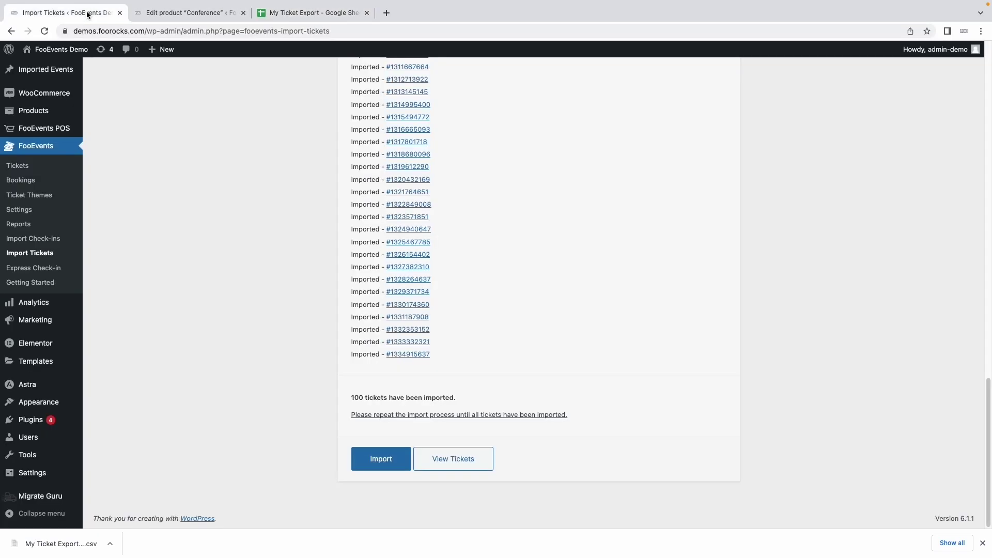
# Re-upload the My Ticket Export CSV, run the importer and confirm the remaining 18 tickets.
pyautogui.click(381, 460)
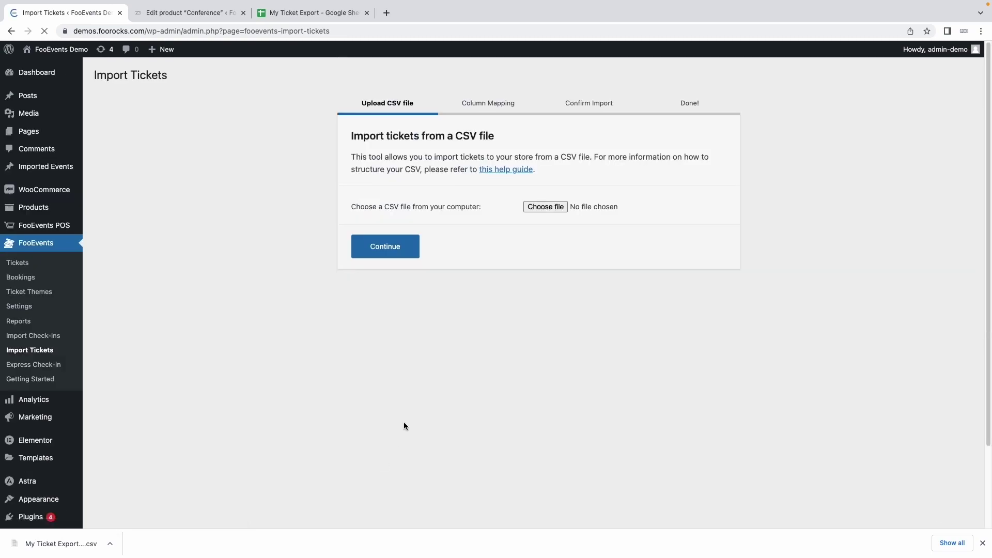
pyautogui.click(543, 206)
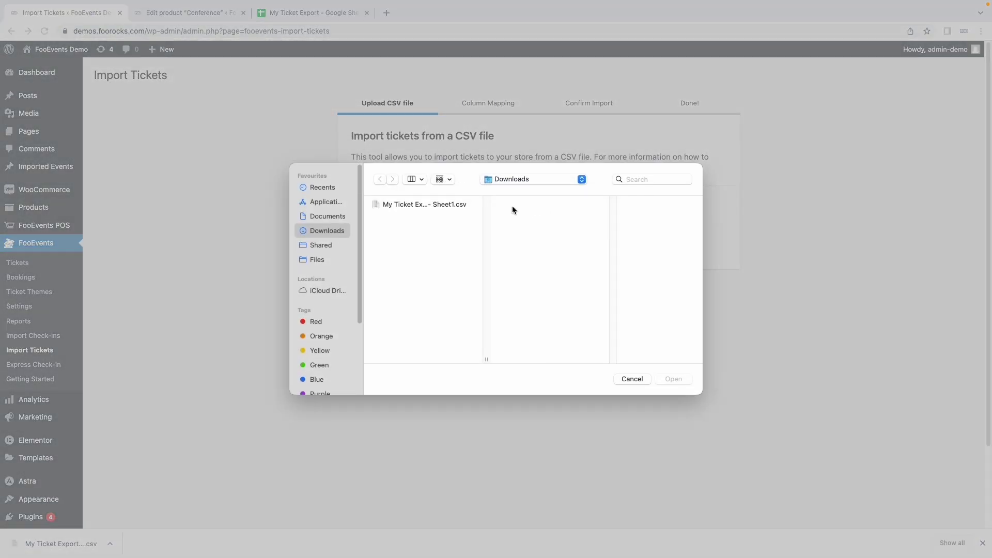
pyautogui.doubleClick(438, 204)
pyautogui.click(391, 252)
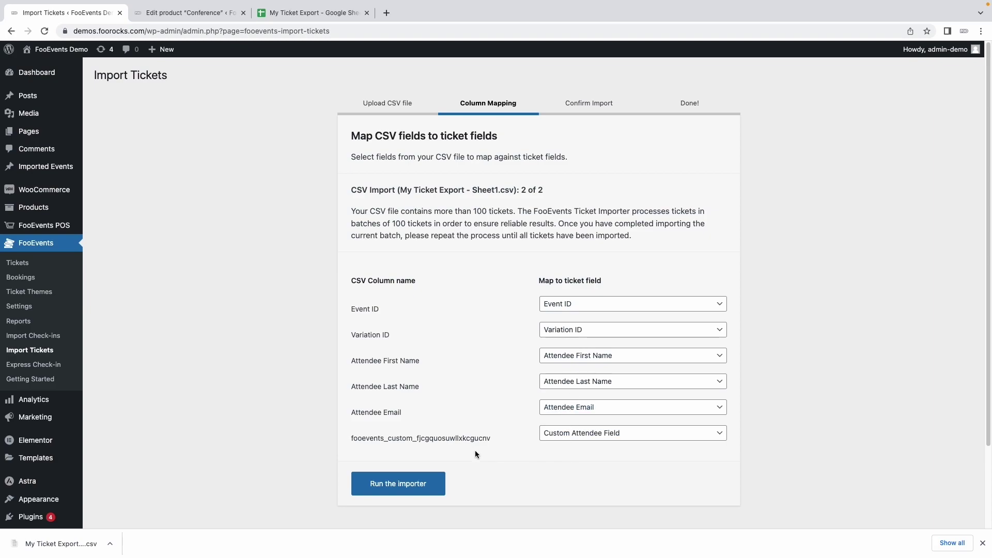
pyautogui.click(418, 490)
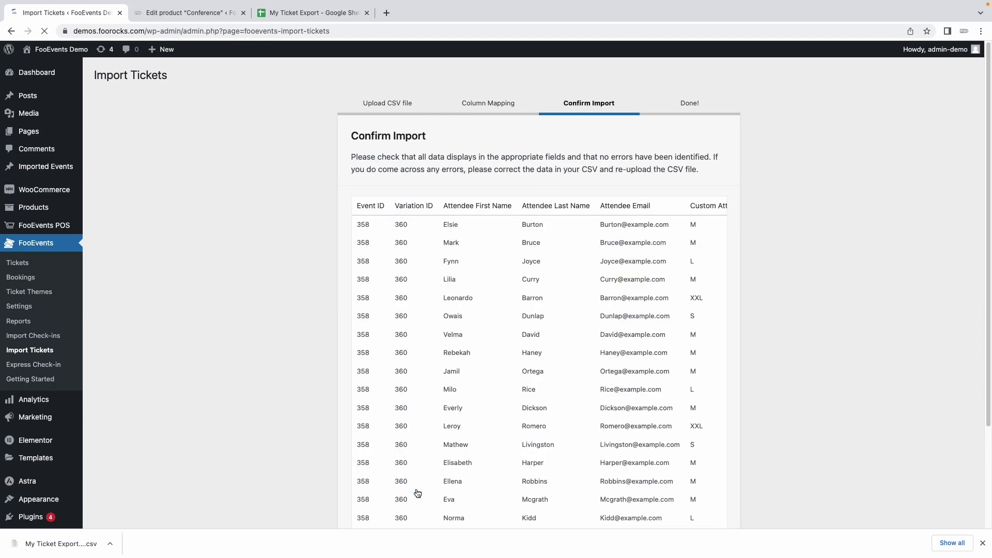
pyautogui.scroll(-1, 422, 445)
pyautogui.scroll(-2, 422, 445)
pyautogui.click(415, 468)
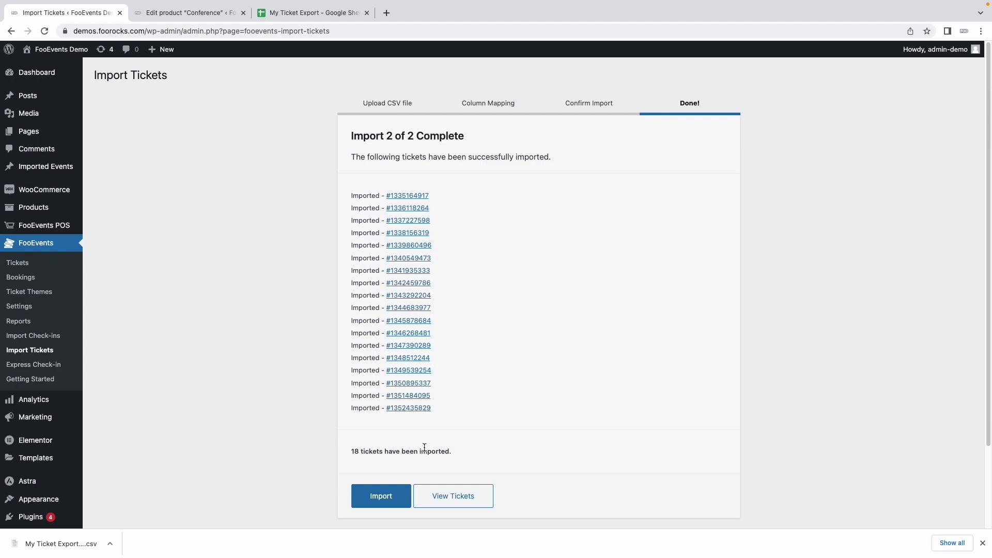
# Open the first second-batch ticket, a Standard Conference ticket with T-shirt size M.
pyautogui.click(407, 200)
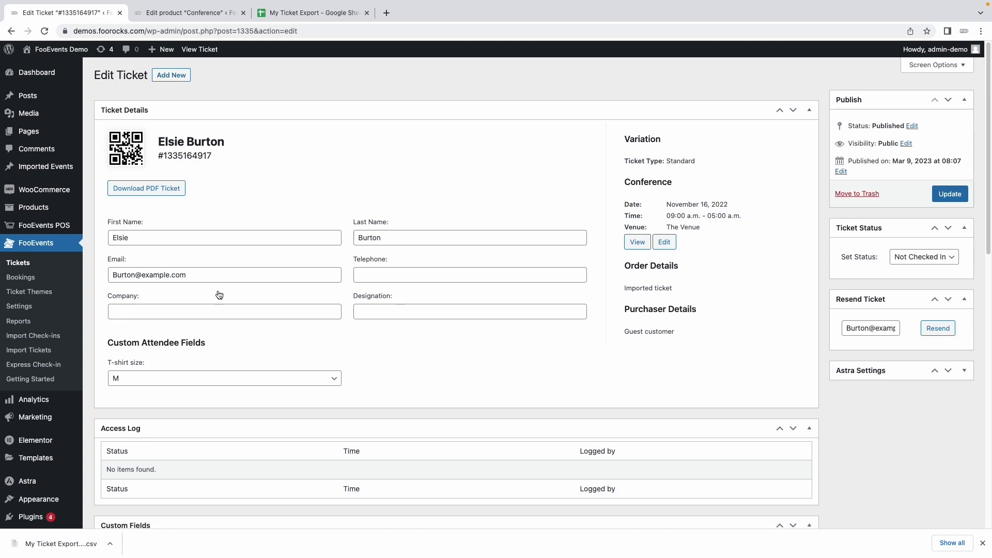
# Go back to FooEvents > Import Tickets at its Upload CSV file step.
pyautogui.click(43, 353)
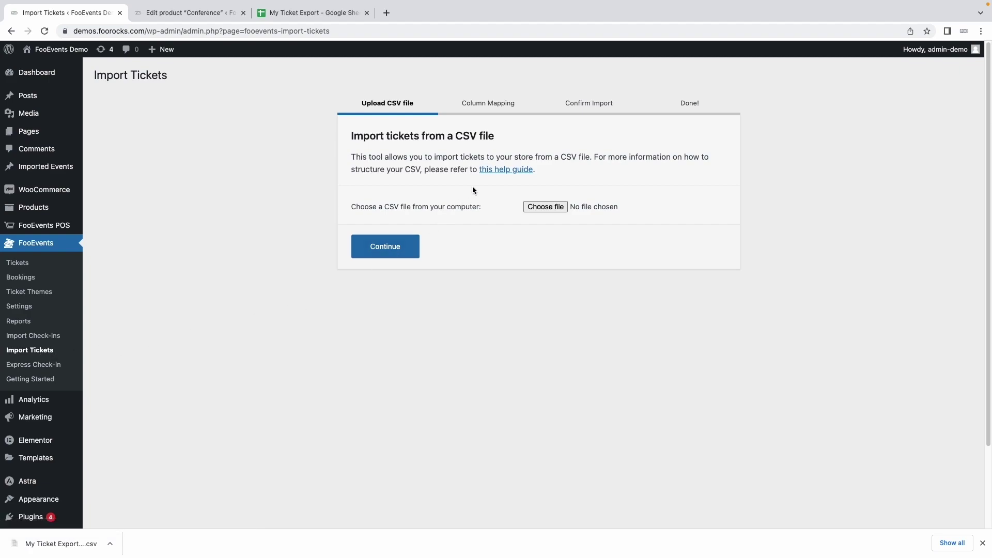
# Open the Import Tickets help guide and scroll down to its Import the CSV file section.
pyautogui.click(493, 171)
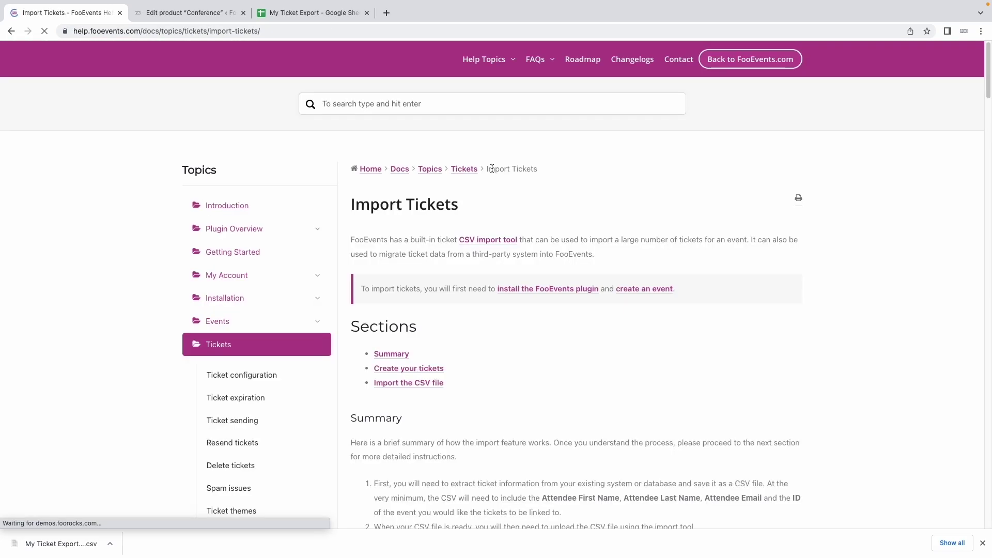
pyautogui.scroll(-8, 538, 236)
pyautogui.scroll(-3, 542, 248)
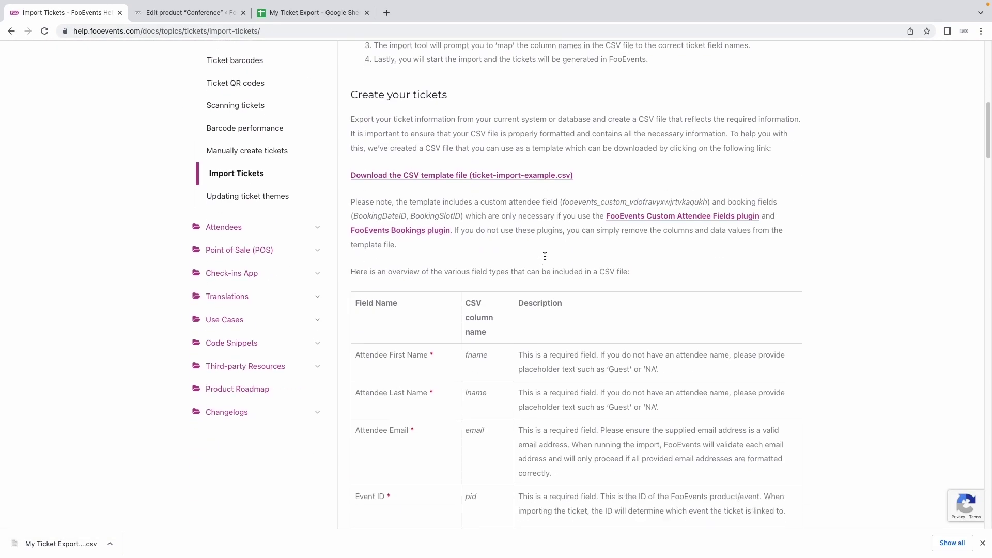
pyautogui.scroll(1, 547, 259)
pyautogui.scroll(-3, 550, 261)
pyautogui.scroll(-9, 551, 264)
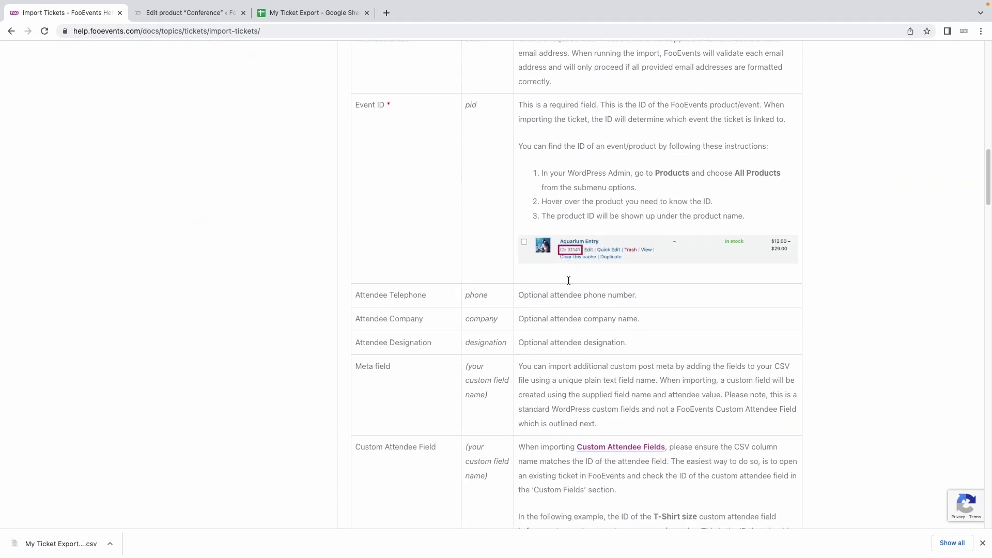
pyautogui.scroll(-7, 573, 284)
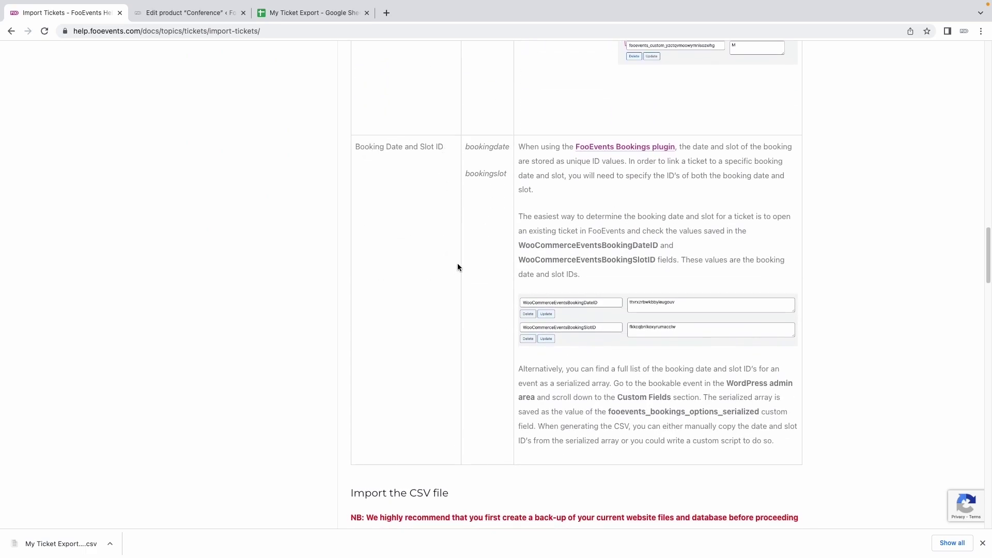
pyautogui.scroll(-6, 457, 263)
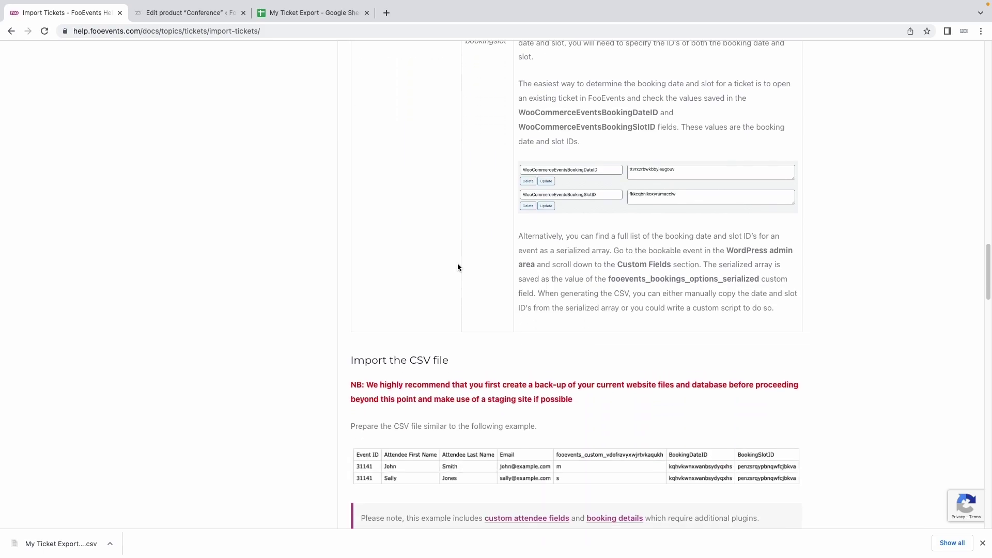
pyautogui.scroll(-3, 458, 266)
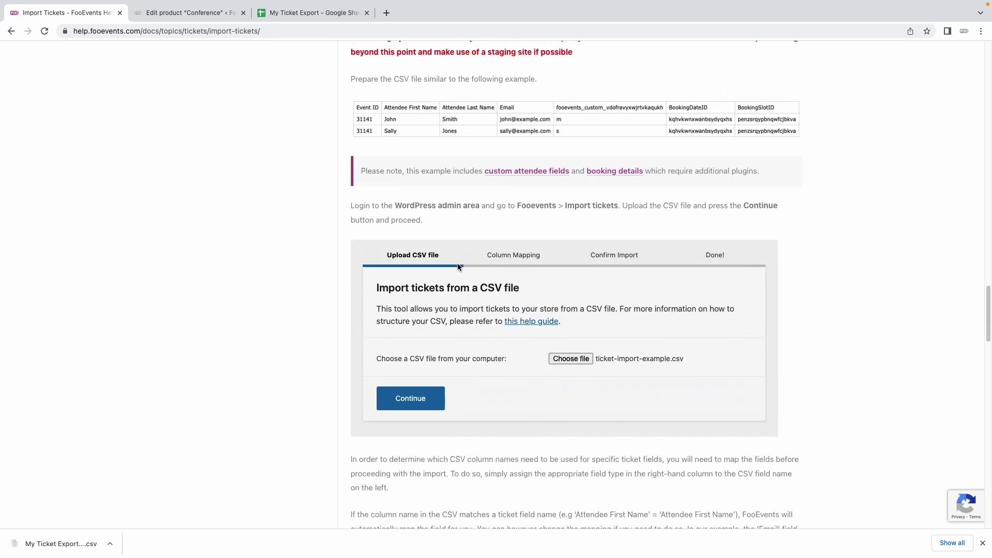